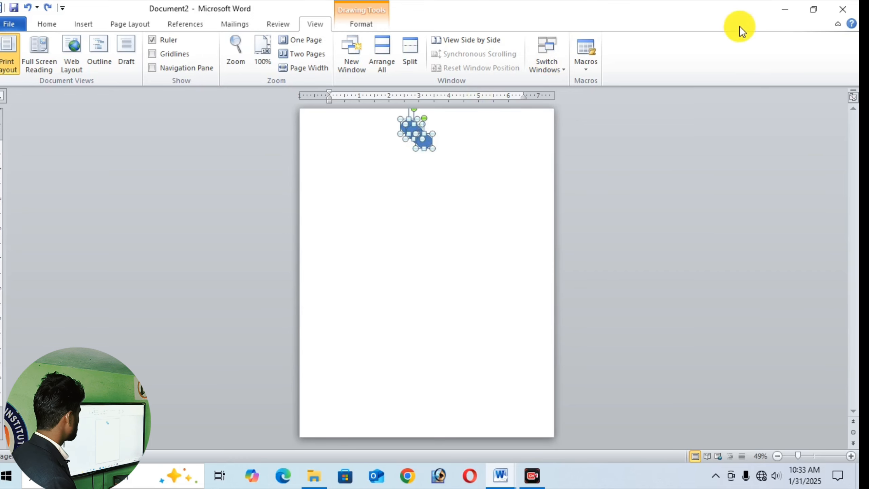
- Close Document2 without saving its changes
{"action": "left_click", "coordinate": [842, 9]}
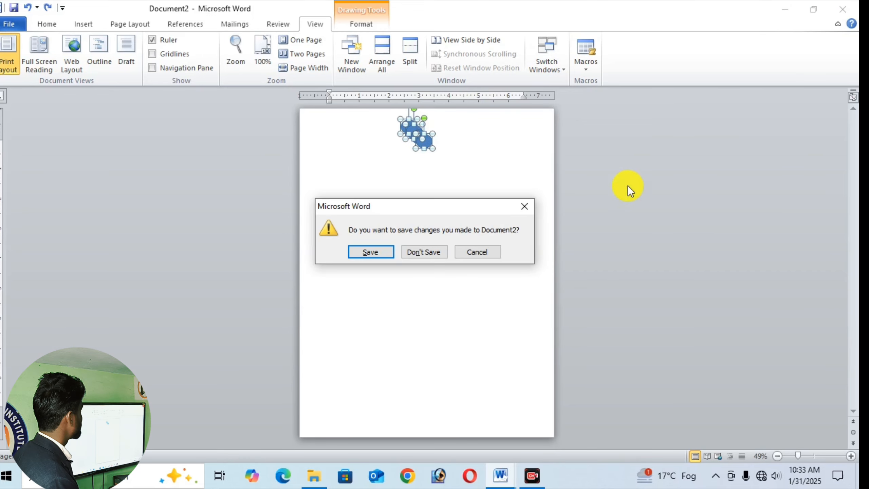
{"action": "left_click", "coordinate": [424, 253]}
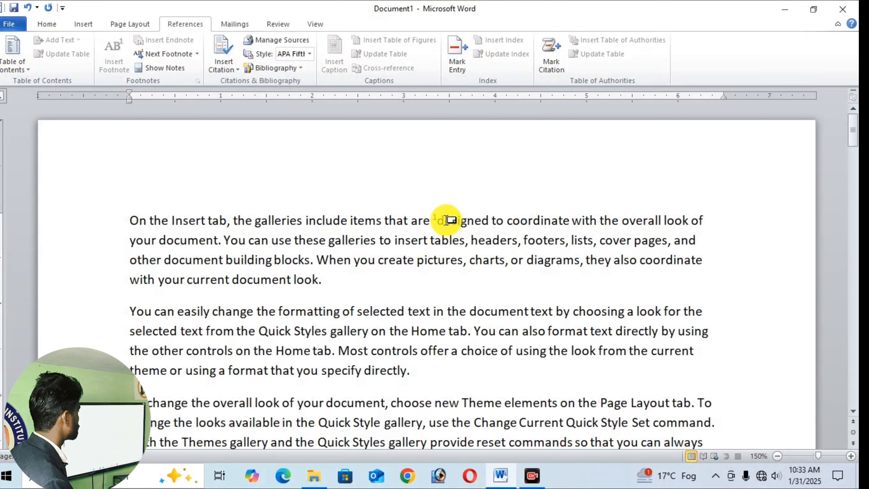
{"action": "mouse_move", "coordinate": [447, 219]}
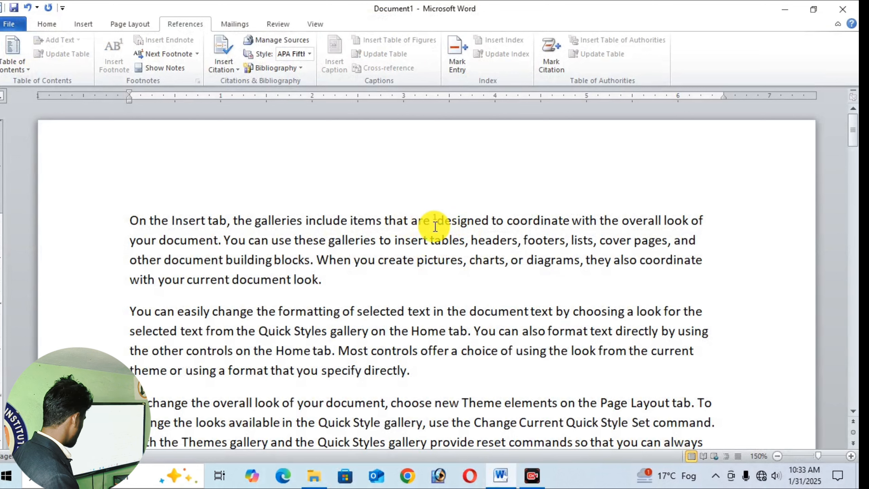
{"action": "scroll", "coordinate": [436, 227], "scroll_direction": "down", "scroll_amount": 10}
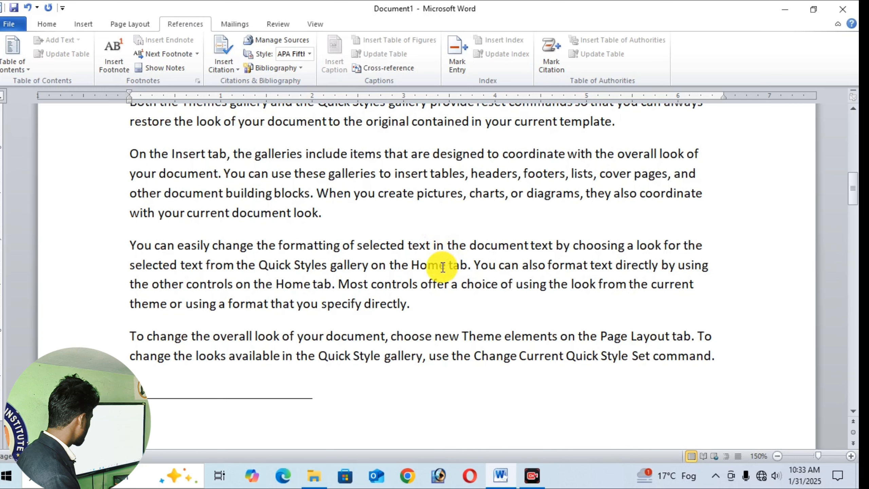
- Create a new blank document and set its view zoom to 100%
{"action": "key", "text": "ctrl+n"}
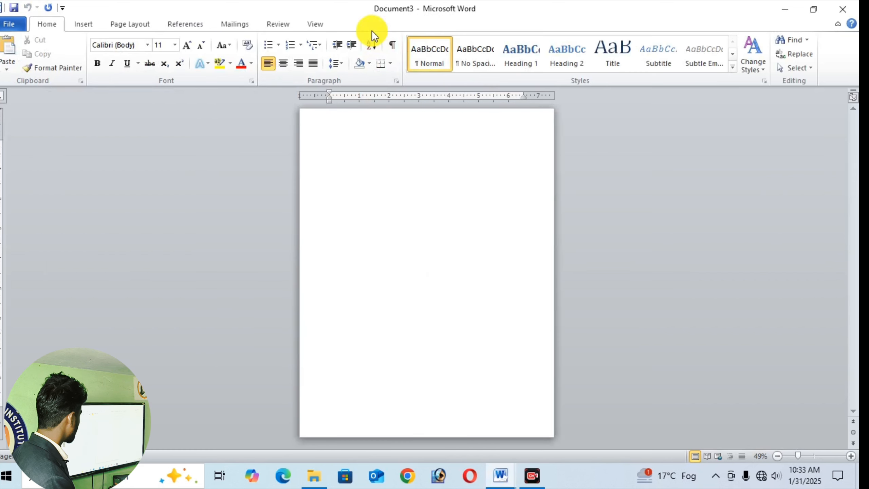
{"action": "left_click", "coordinate": [312, 23]}
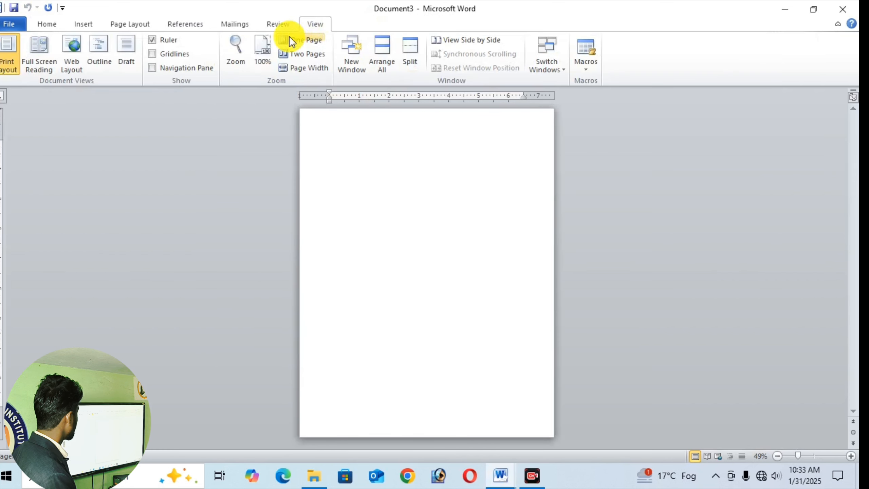
{"action": "left_click", "coordinate": [269, 46]}
- Generate several pages of placeholder paragraphs in the blank document with the =rand() function
{"action": "type", "text": "=r"}
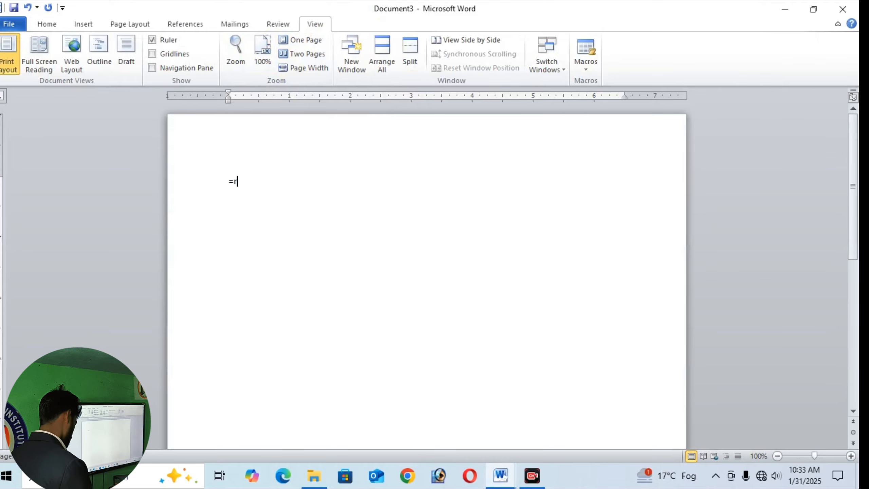
{"action": "type", "text": "and(2"}
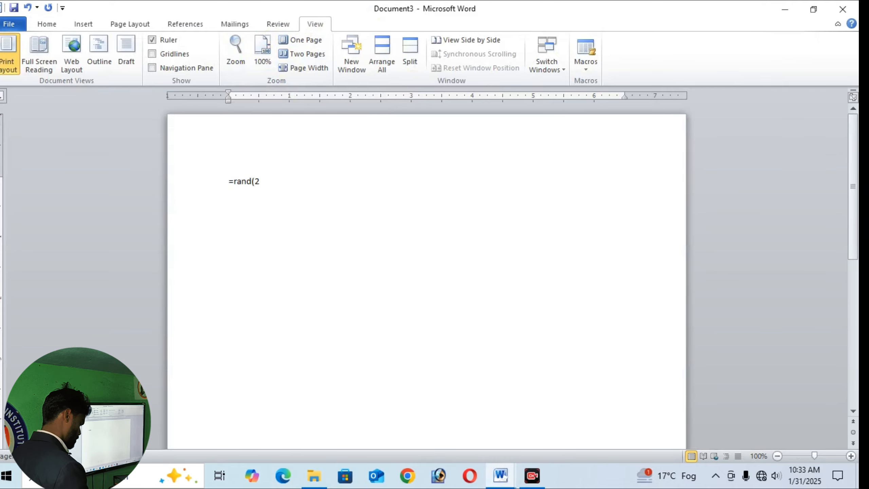
{"action": "type", "text": ",5)"}
{"action": "key", "text": "Return"}
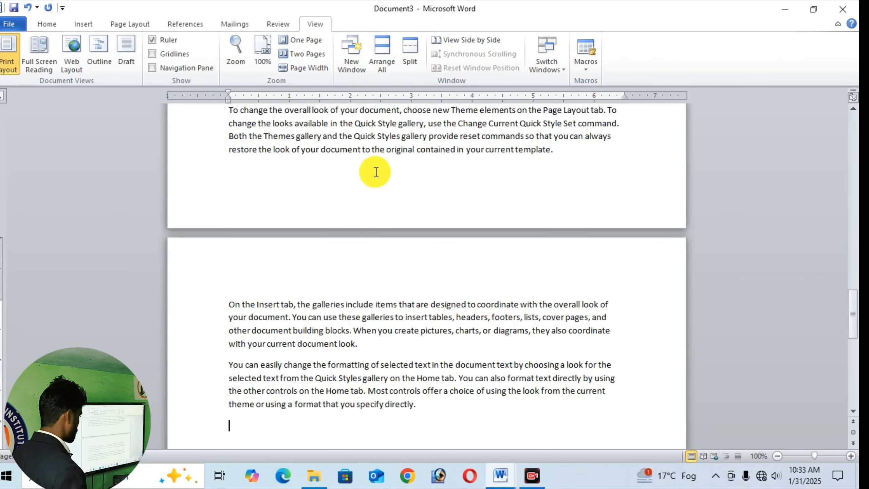
- Look through the generated placeholder paragraphs from the first page to the end of the document
{"action": "scroll", "coordinate": [377, 172], "scroll_direction": "up", "scroll_amount": 20}
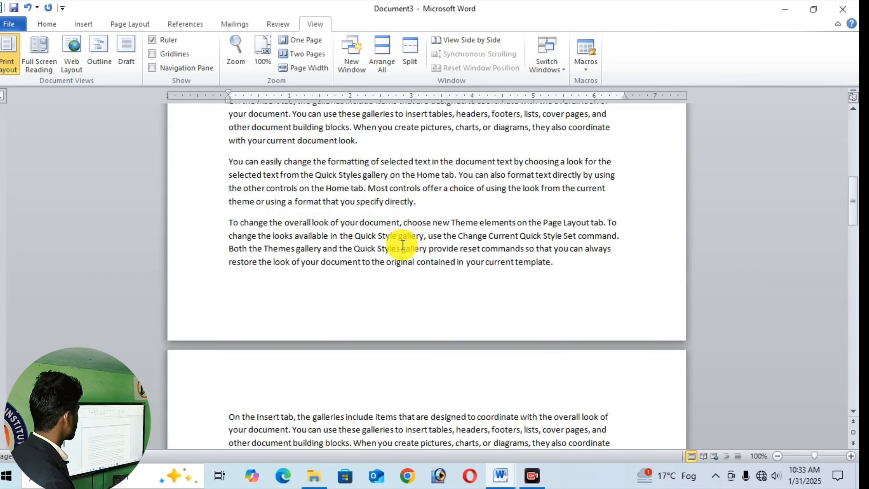
{"action": "scroll", "coordinate": [402, 245], "scroll_direction": "up", "scroll_amount": 10}
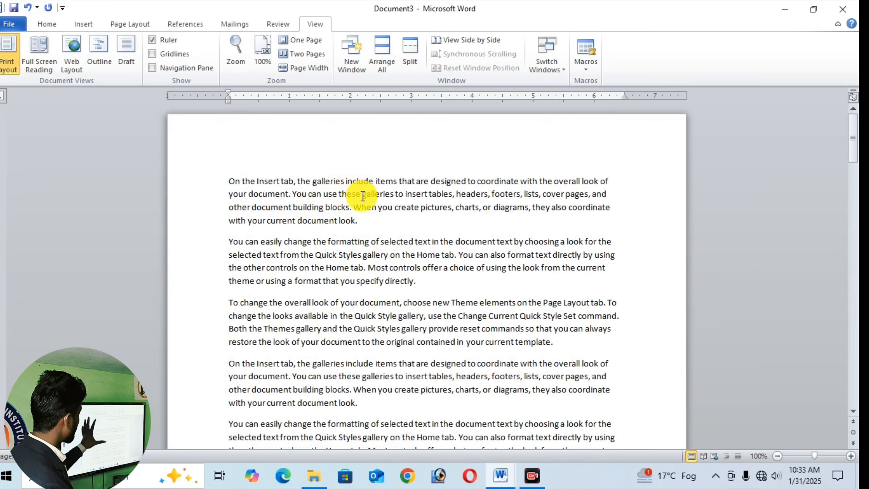
{"action": "scroll", "coordinate": [388, 237], "scroll_direction": "down", "scroll_amount": 4}
{"action": "right_click", "coordinate": [429, 248]}
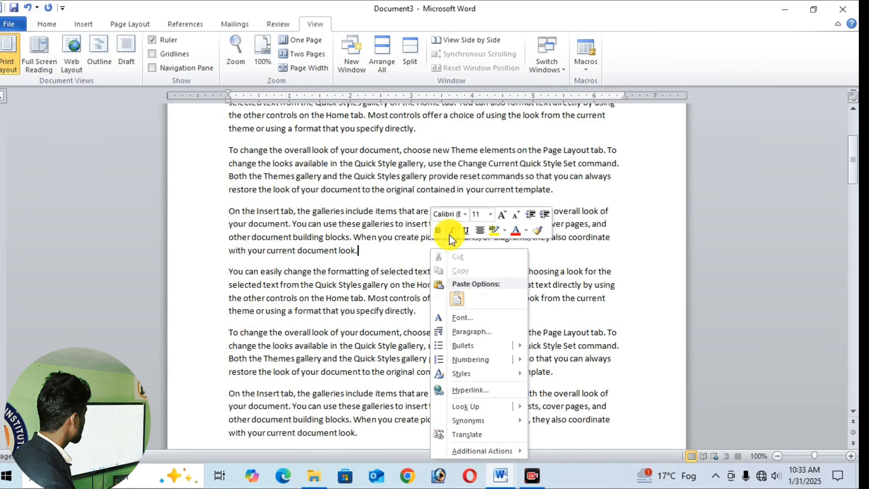
{"action": "scroll", "coordinate": [332, 237], "scroll_direction": "down", "scroll_amount": 4}
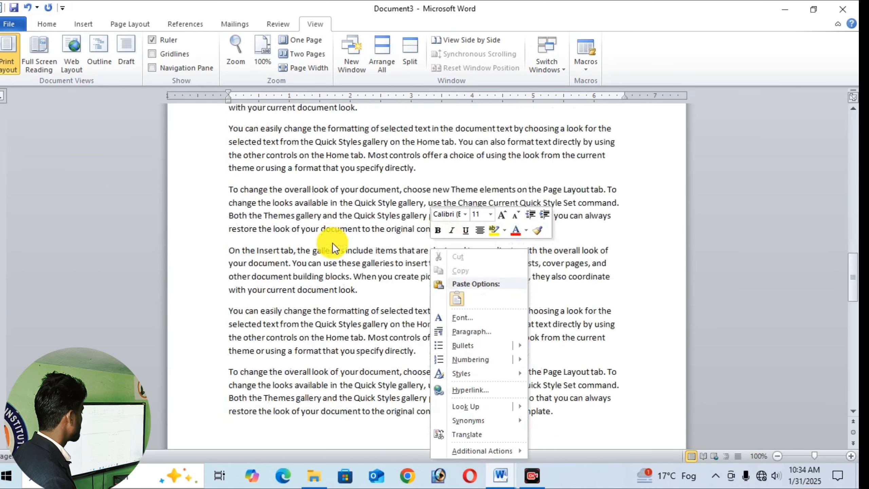
{"action": "scroll", "coordinate": [333, 243], "scroll_direction": "down", "scroll_amount": 5}
{"action": "scroll", "coordinate": [321, 235], "scroll_direction": "up", "scroll_amount": 1}
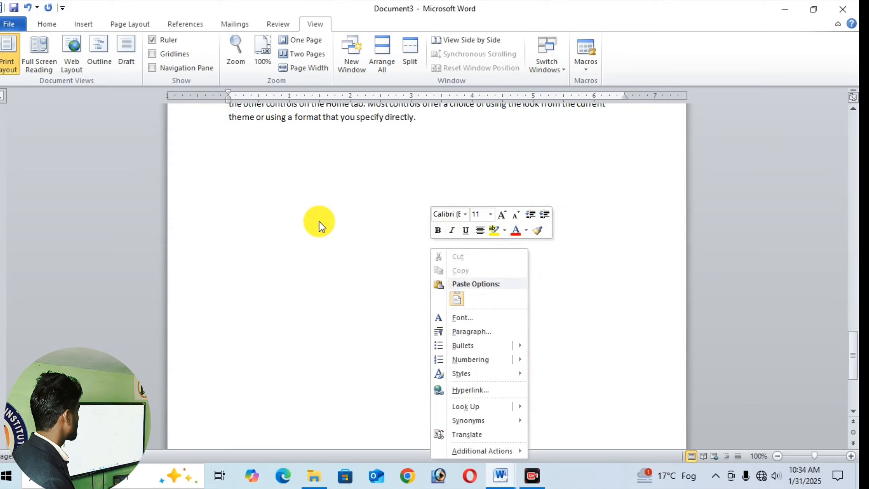
{"action": "scroll", "coordinate": [319, 221], "scroll_direction": "up", "scroll_amount": 9}
{"action": "left_click", "coordinate": [281, 163]}
{"action": "scroll", "coordinate": [320, 214], "scroll_direction": "up", "scroll_amount": 12}
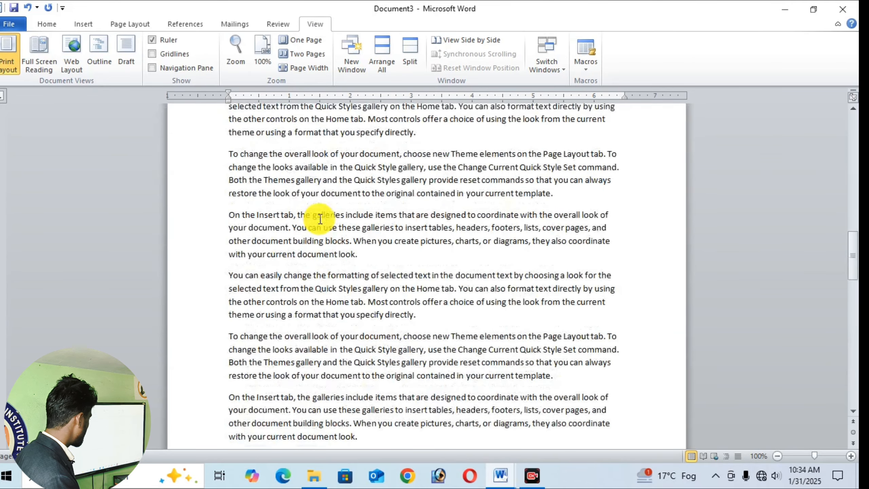
{"action": "scroll", "coordinate": [316, 223], "scroll_direction": "down", "scroll_amount": 12}
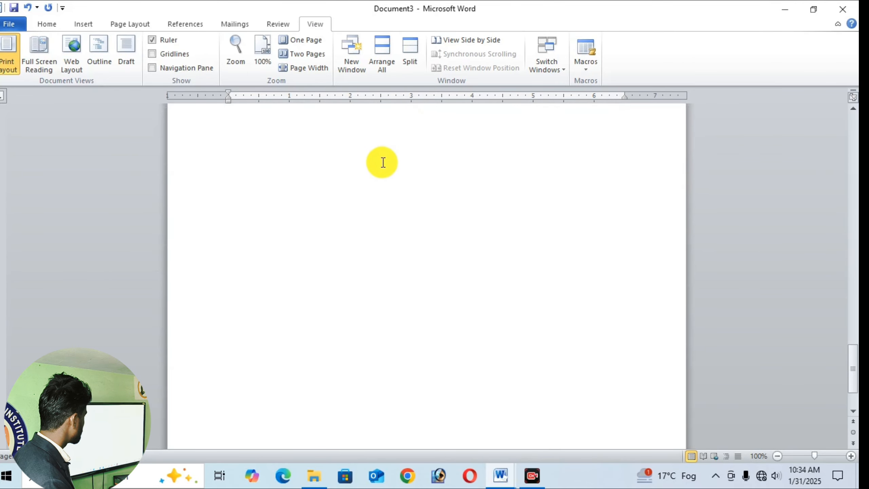
- Insert a page break after the last paragraph to start a new blank page
{"action": "scroll", "coordinate": [402, 173], "scroll_direction": "up", "scroll_amount": 5}
{"action": "left_click", "coordinate": [430, 202]}
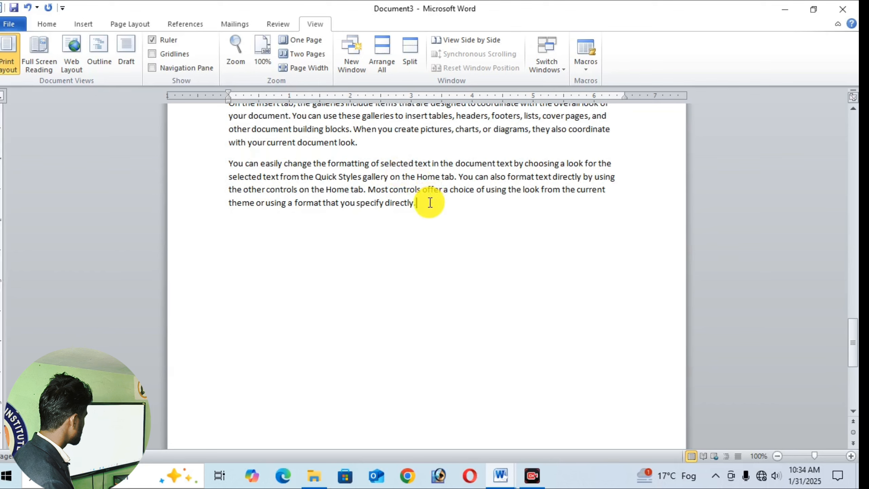
{"action": "key", "text": "ctrl+Return"}
{"action": "scroll", "coordinate": [312, 324], "scroll_direction": "down", "scroll_amount": 1}
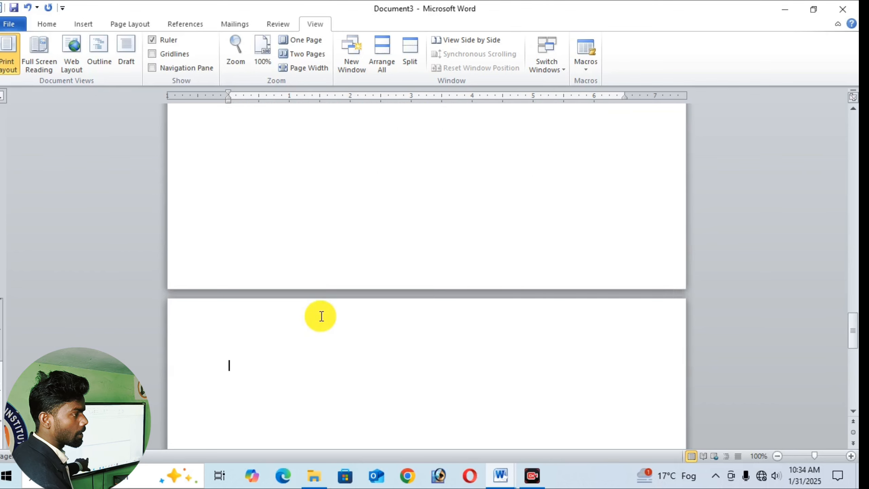
- Insert a footnote inside the word "that" in the first line of the first paragraph, with the note text "xyz"
{"action": "scroll", "coordinate": [328, 301], "scroll_direction": "up", "scroll_amount": 3}
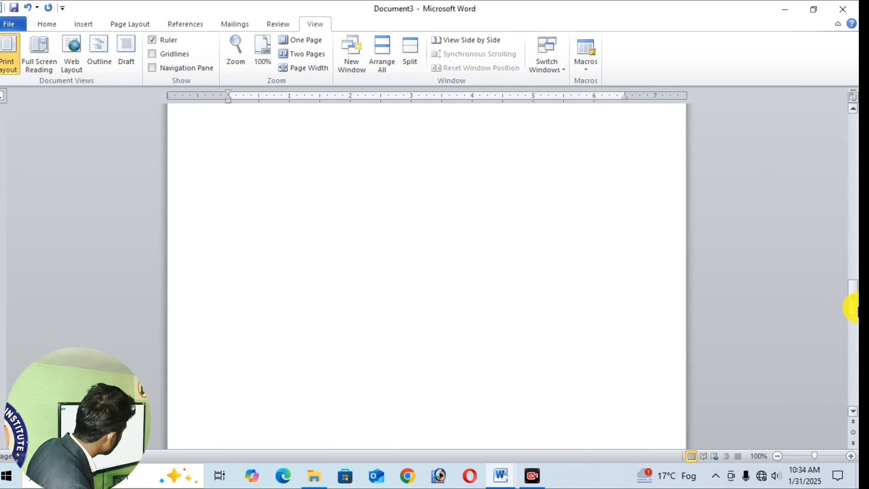
{"action": "left_click_drag", "start_coordinate": [854, 296], "coordinate": [810, 68]}
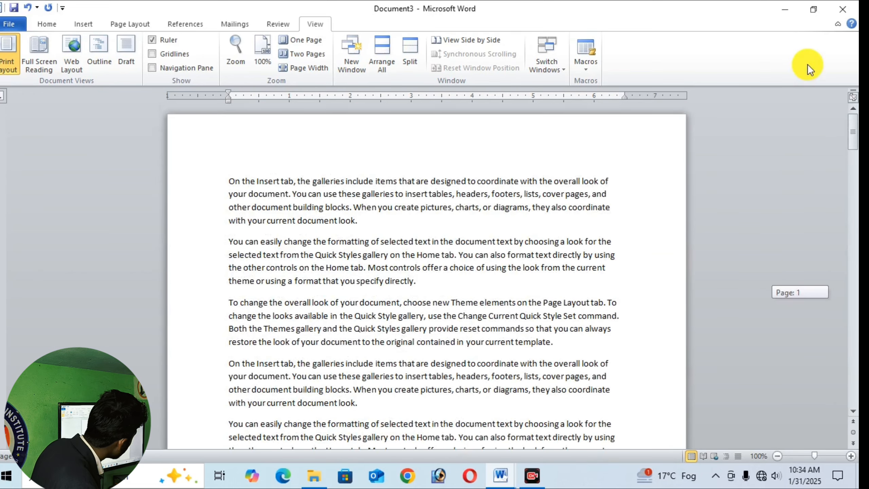
{"action": "left_click", "coordinate": [407, 181]}
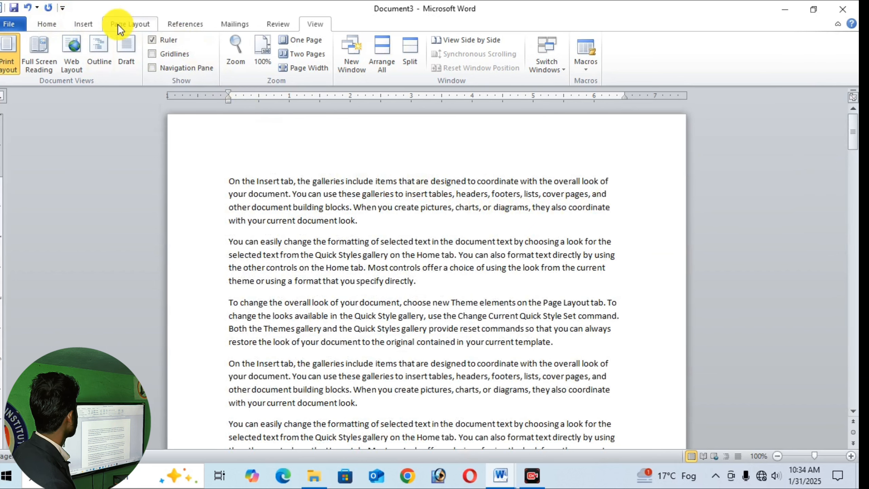
{"action": "left_click", "coordinate": [176, 24]}
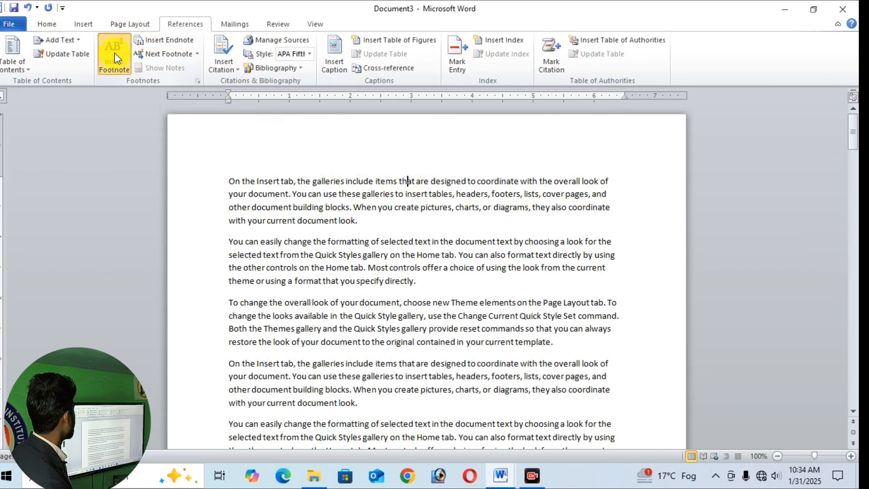
{"action": "left_click", "coordinate": [114, 53]}
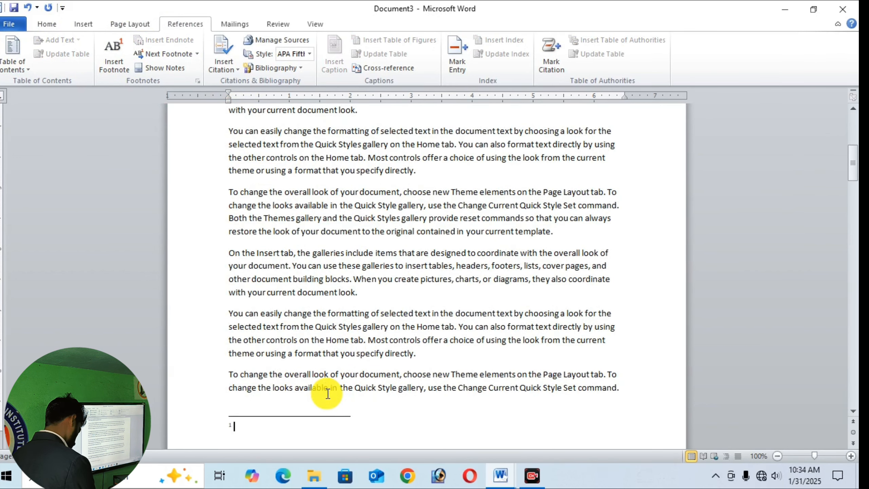
{"action": "type", "text": "xyz"}
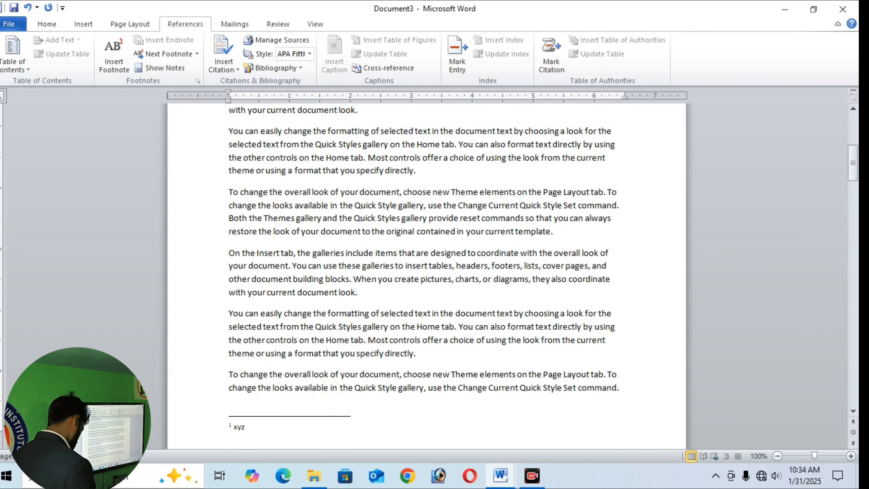
- Add a footnote before "you create pictures" in the first paragraph, with the note text "you"
{"action": "scroll", "coordinate": [460, 307], "scroll_direction": "up", "scroll_amount": 8}
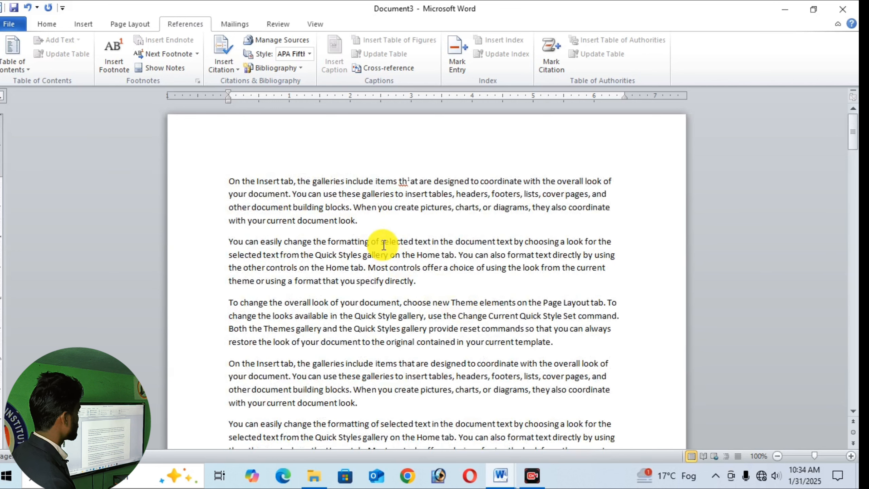
{"action": "left_click", "coordinate": [378, 208]}
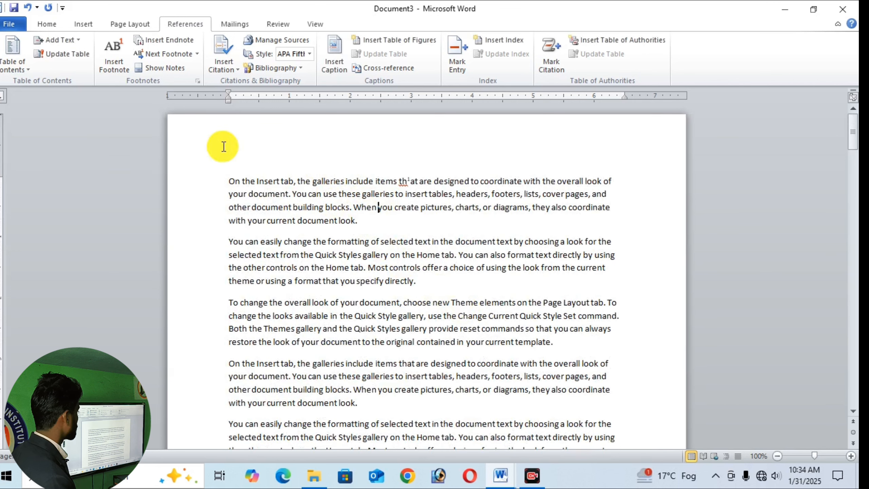
{"action": "left_click", "coordinate": [127, 57]}
{"action": "scroll", "coordinate": [330, 258], "scroll_direction": "down", "scroll_amount": 3}
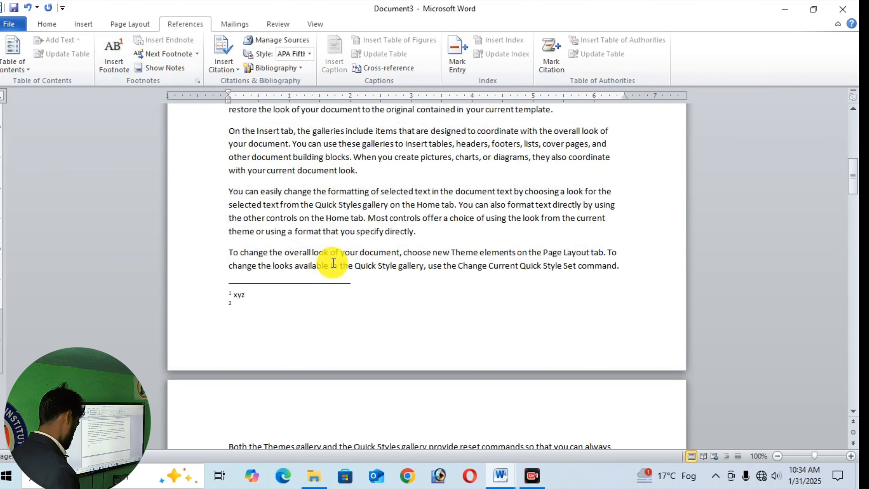
{"action": "type", "text": "you"}
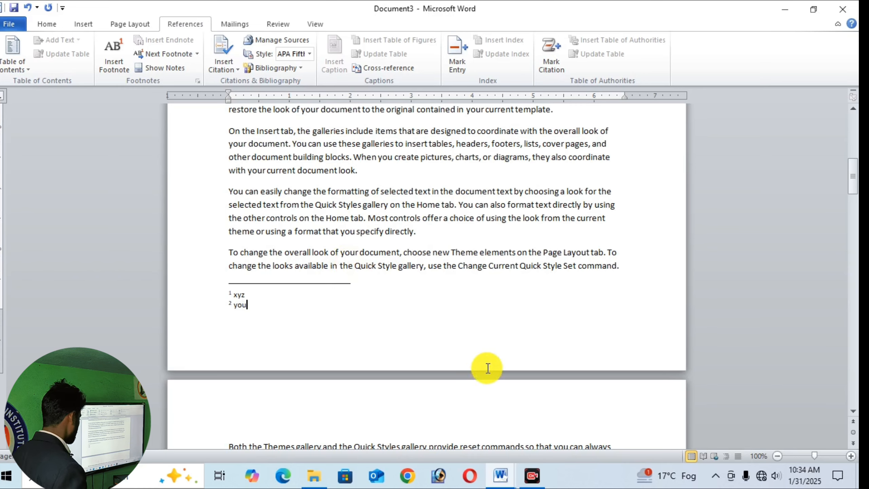
- Add a footnote inside "the" before "document text" in the second paragraph, with the note text "tree"
{"action": "scroll", "coordinate": [485, 365], "scroll_direction": "up", "scroll_amount": 10}
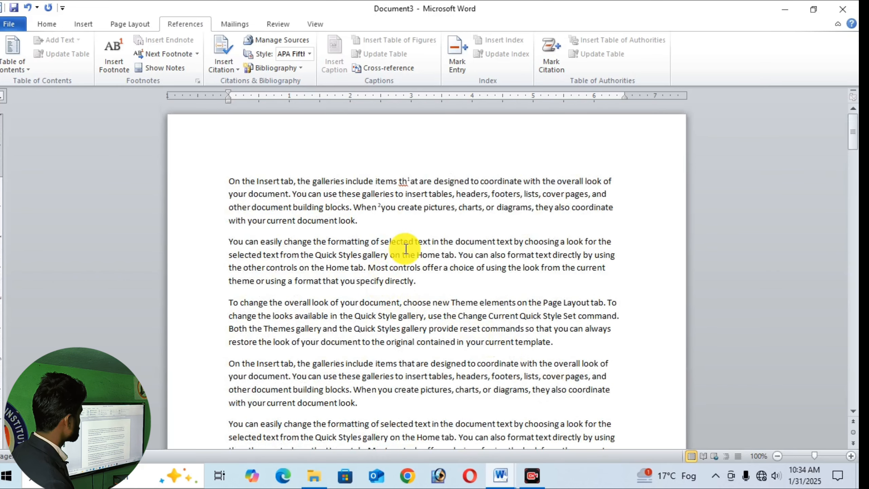
{"action": "left_click", "coordinate": [443, 242]}
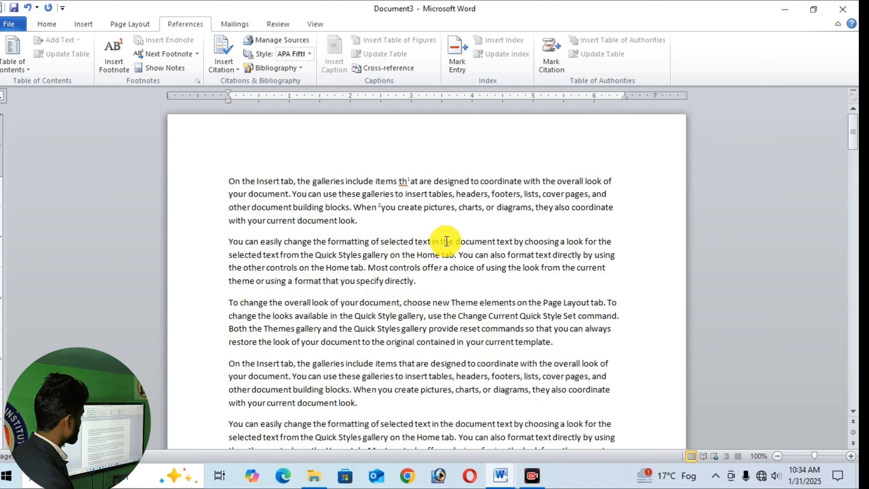
{"action": "left_click", "coordinate": [120, 66]}
{"action": "type", "text": "tre"}
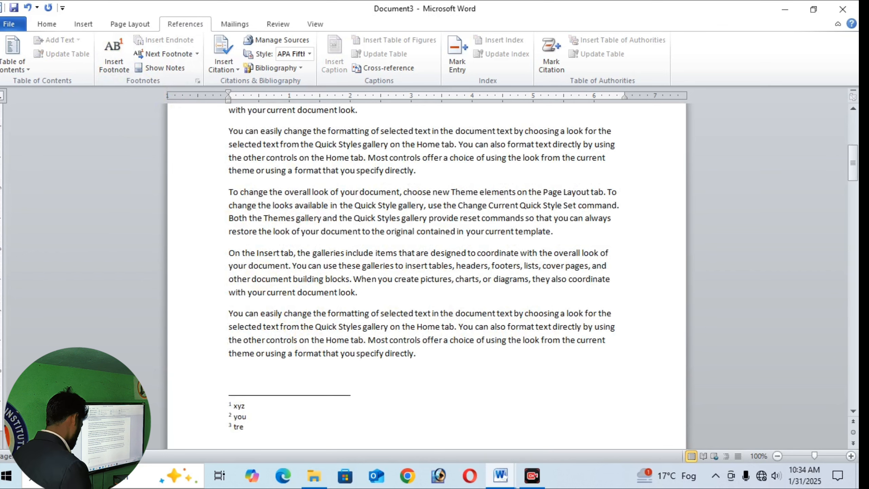
{"action": "type", "text": "e"}
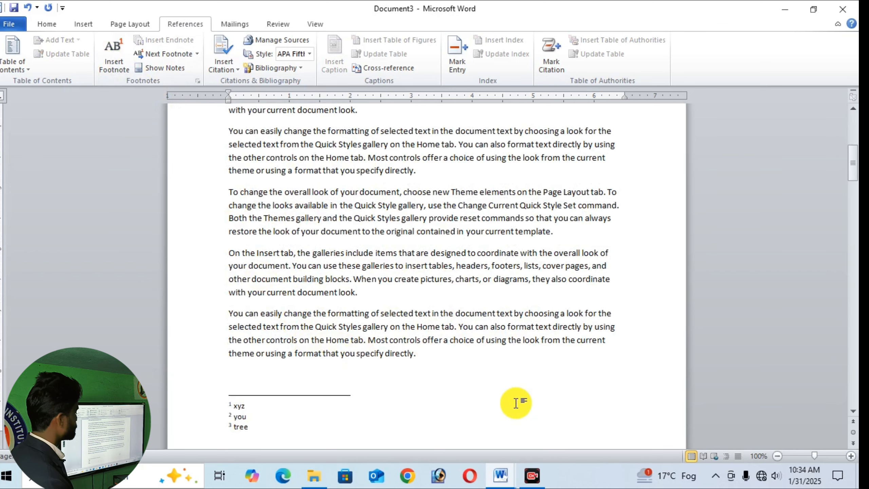
- Insert an endnote inside the word "formatting" in the second paragraph, with the note text "Format"
{"action": "scroll", "coordinate": [513, 401], "scroll_direction": "up", "scroll_amount": 10}
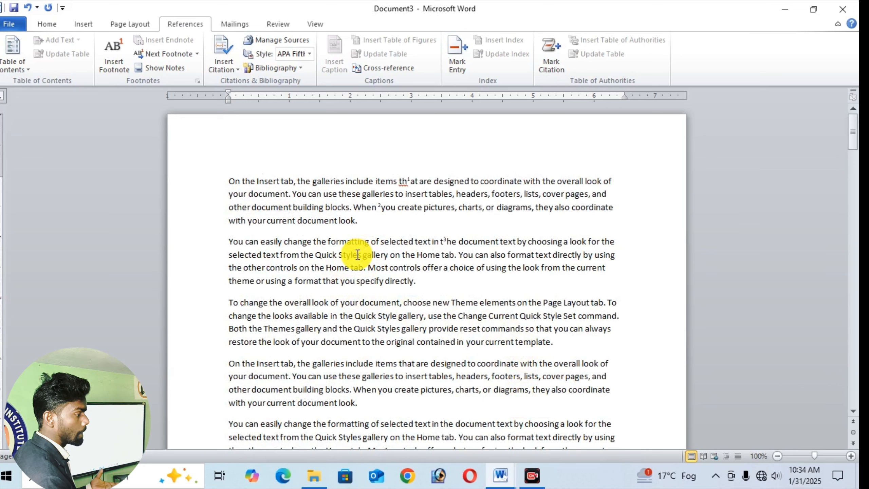
{"action": "left_click", "coordinate": [341, 242]}
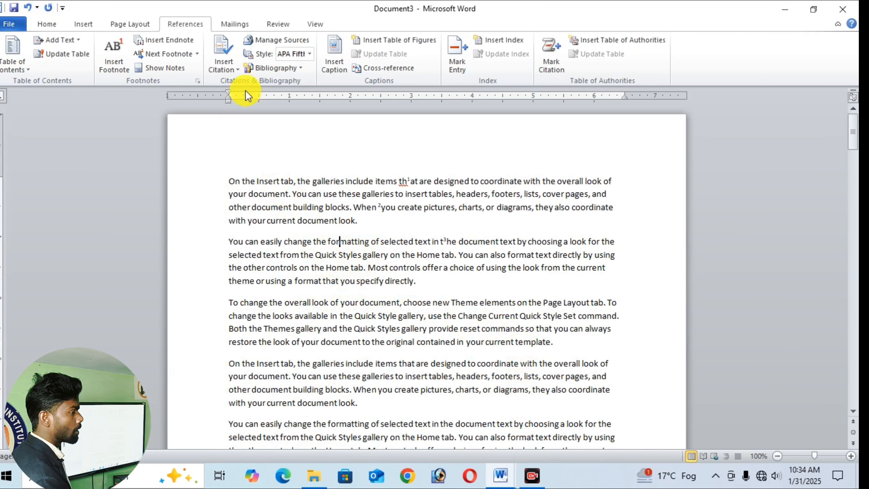
{"action": "left_click", "coordinate": [177, 40]}
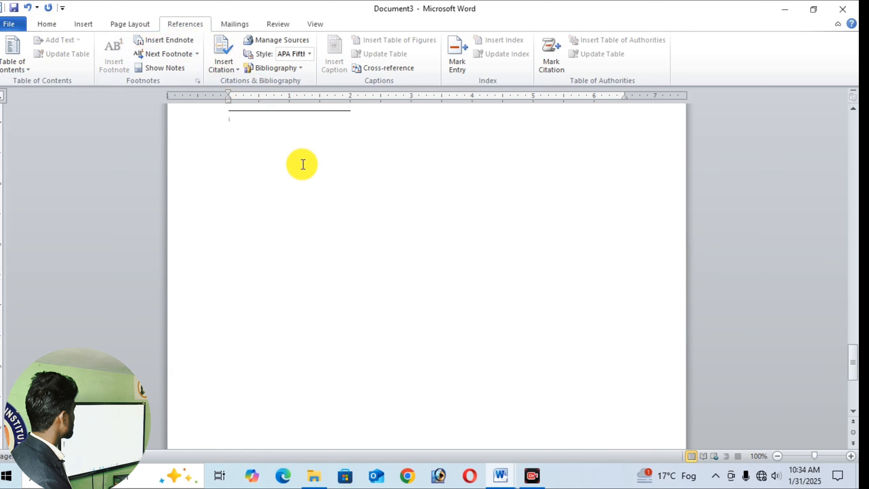
{"action": "scroll", "coordinate": [343, 252], "scroll_direction": "up", "scroll_amount": 3}
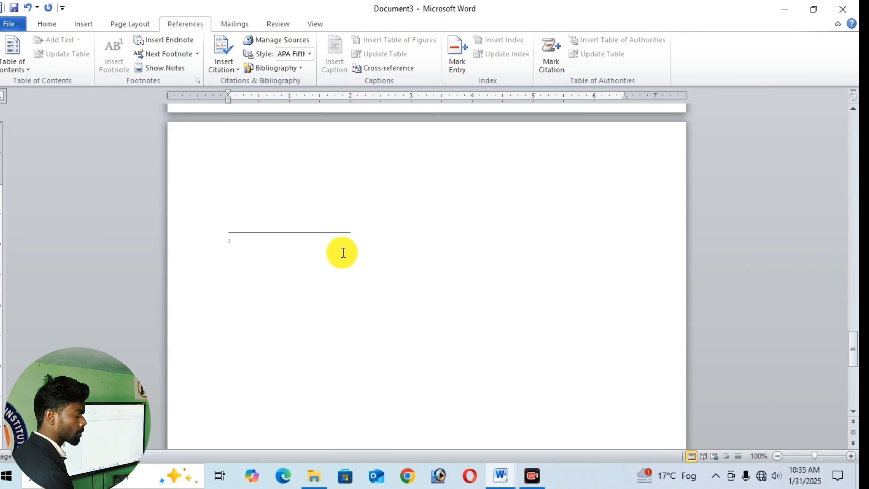
{"action": "type", "text": "Fo"}
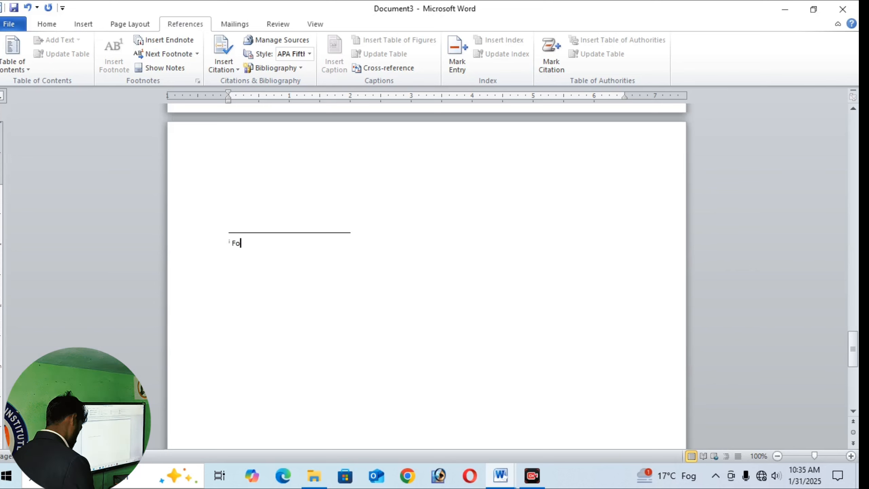
{"action": "type", "text": "rmat"}
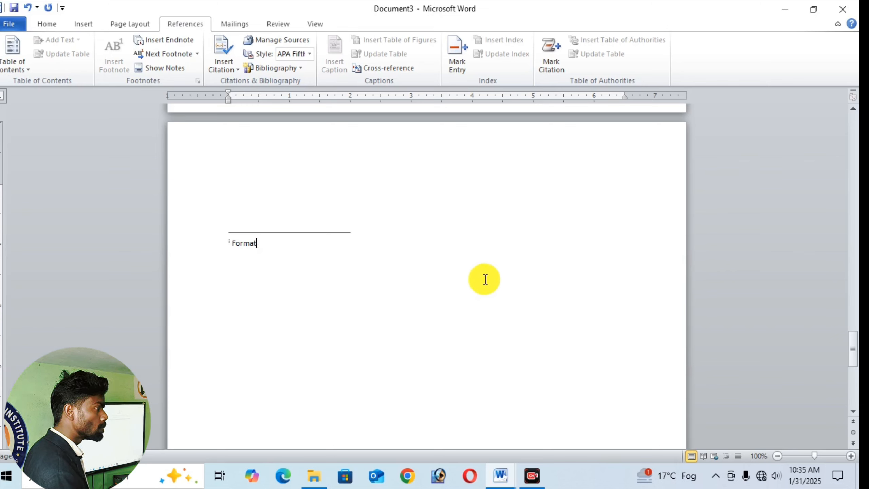
- Examine the endnote mark inside "formatting" and the matching note at the end of the document
{"action": "left_click_drag", "start_coordinate": [854, 366], "coordinate": [814, 110]}
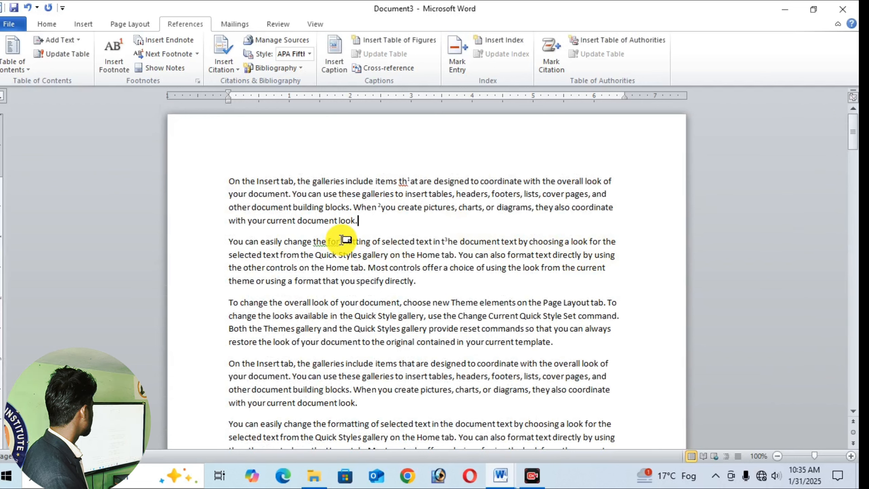
{"action": "mouse_move", "coordinate": [342, 240]}
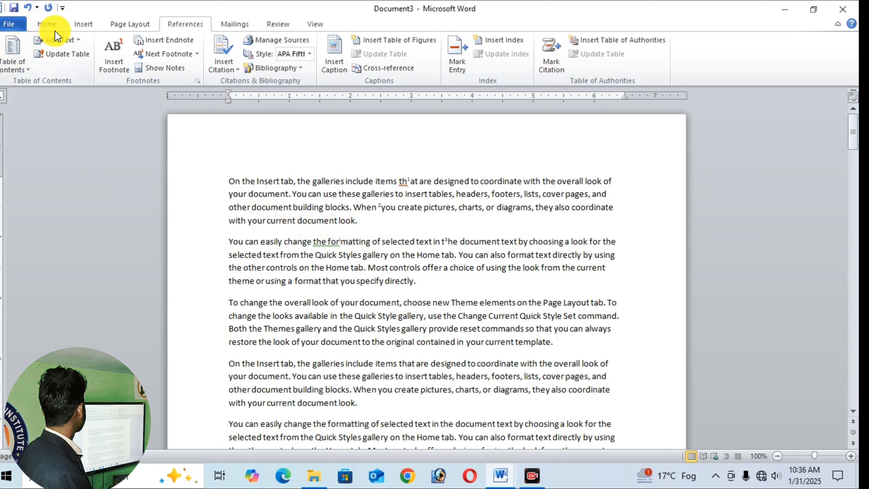
{"action": "left_click", "coordinate": [79, 24]}
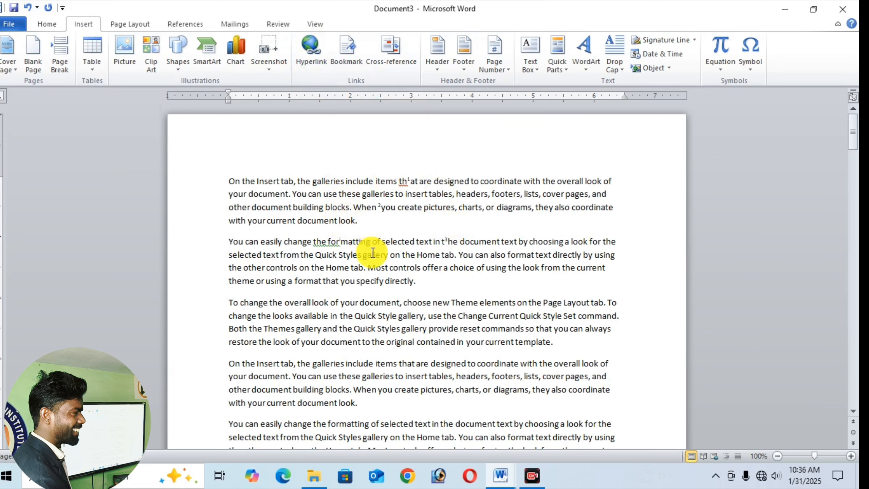
{"action": "scroll", "coordinate": [373, 252], "scroll_direction": "down", "scroll_amount": 15}
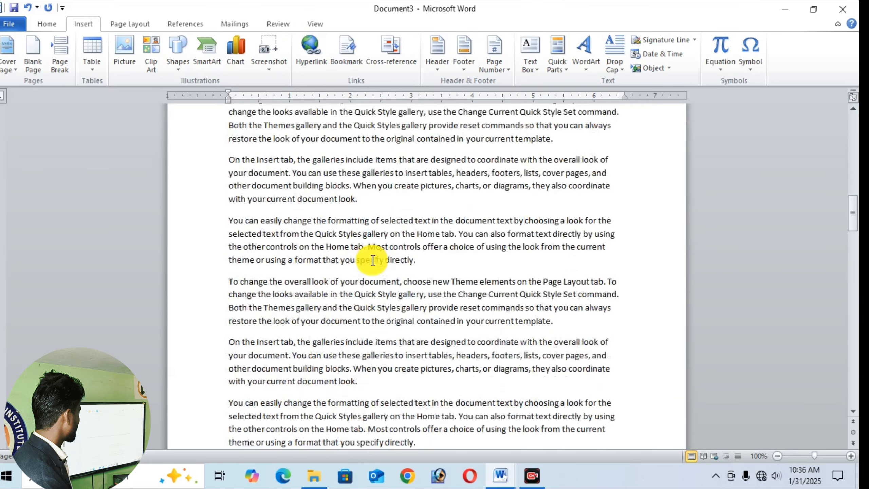
{"action": "scroll", "coordinate": [373, 260], "scroll_direction": "down", "scroll_amount": 8}
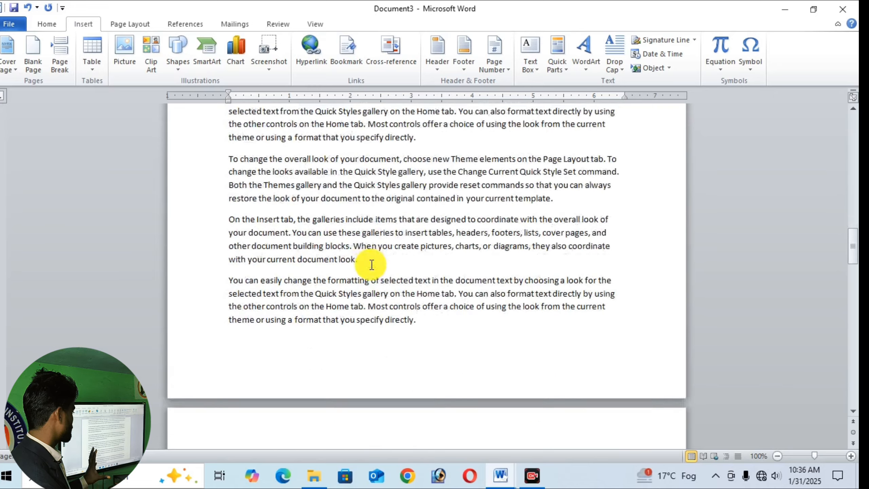
{"action": "scroll", "coordinate": [372, 264], "scroll_direction": "down", "scroll_amount": 15}
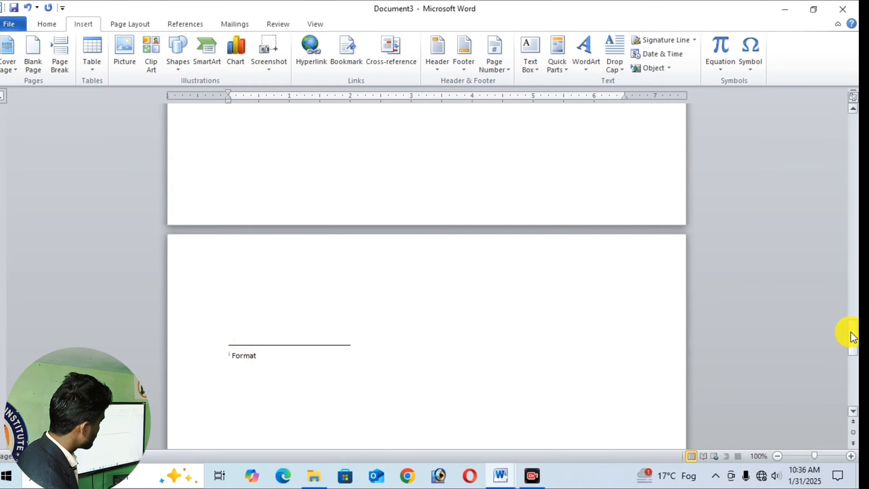
{"action": "left_click_drag", "start_coordinate": [850, 331], "coordinate": [830, 101]}
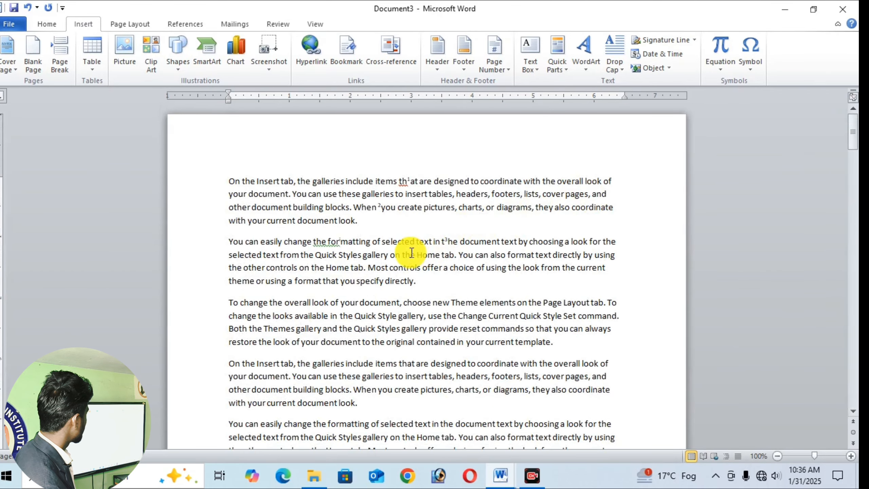
- Insert an endnote inside the word "controls" after "Most" in the second paragraph, with the note text "Unit"
{"action": "left_click", "coordinate": [393, 266]}
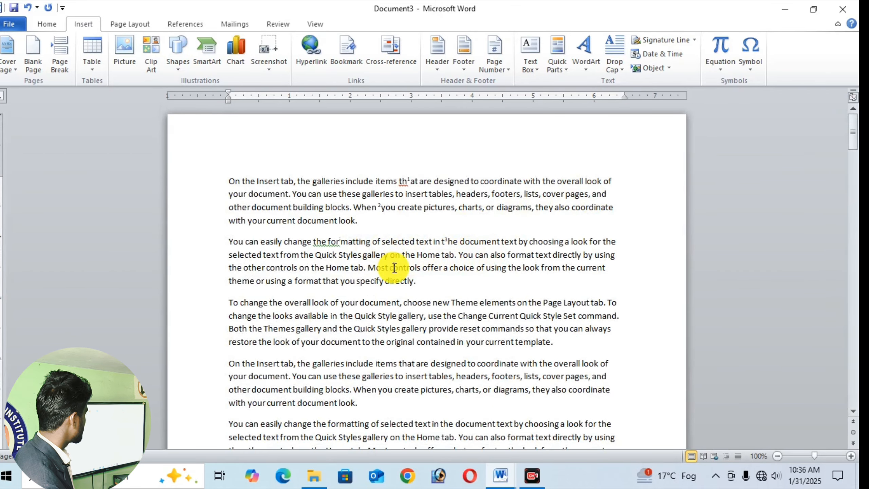
{"action": "left_click", "coordinate": [186, 24]}
{"action": "left_click", "coordinate": [147, 41]}
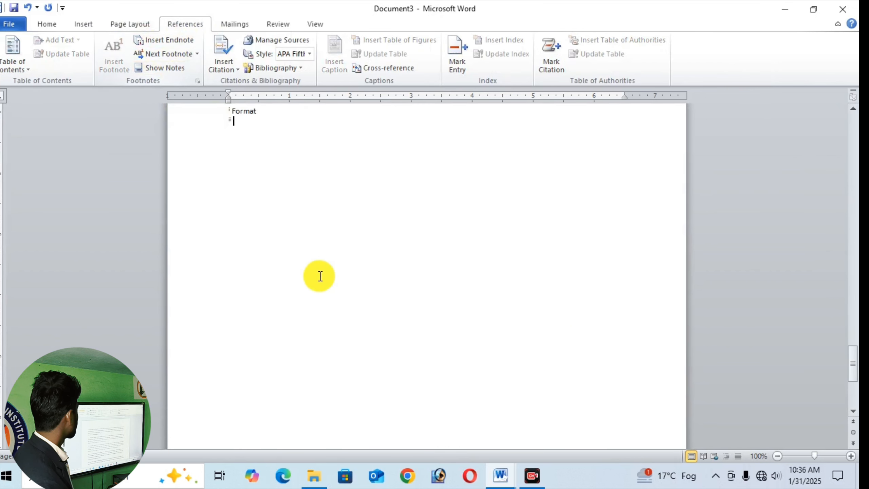
{"action": "type", "text": "Unit"}
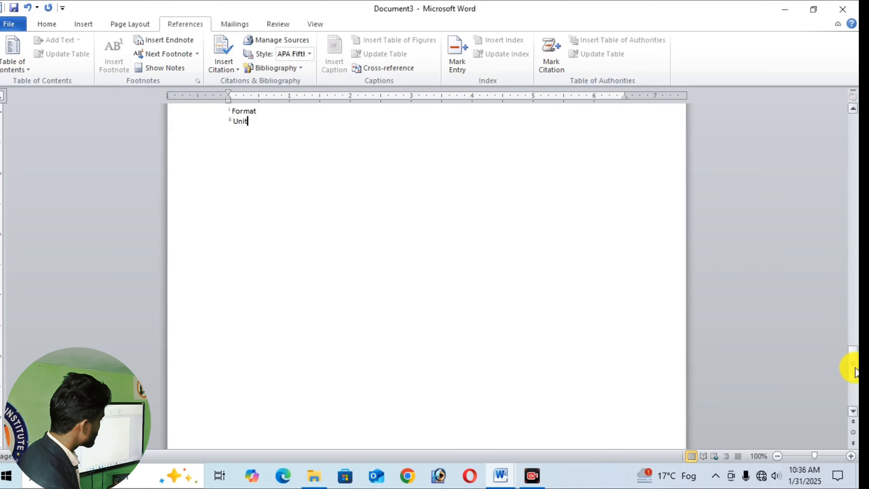
- Compare the footnote and endnote reference marks in the first two paragraphs
{"action": "left_click_drag", "start_coordinate": [854, 371], "coordinate": [853, 132]}
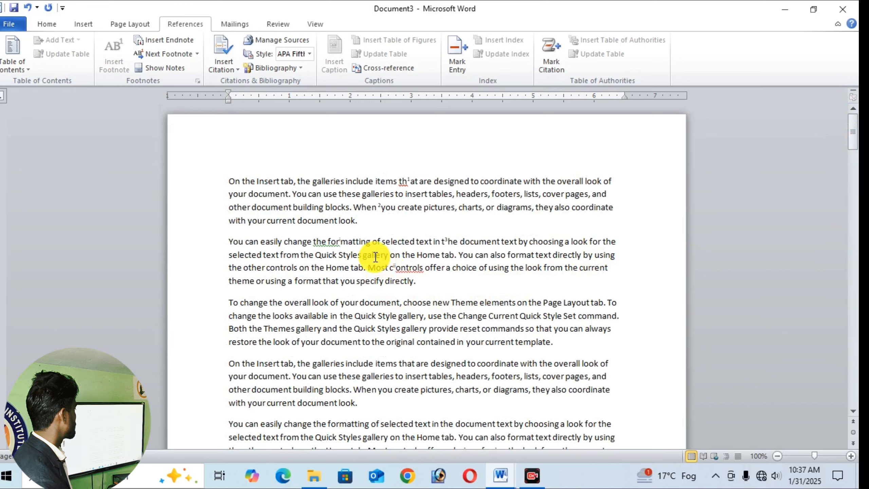
{"action": "mouse_move", "coordinate": [340, 237]}
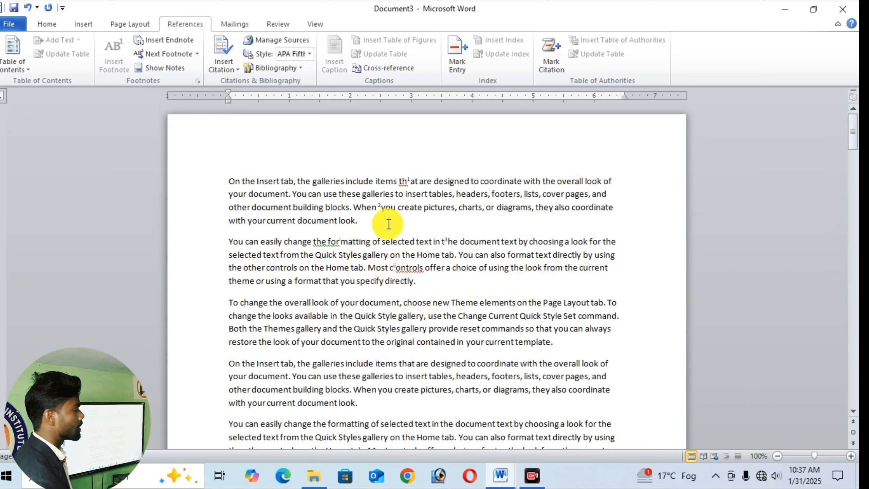
{"action": "mouse_move", "coordinate": [418, 180]}
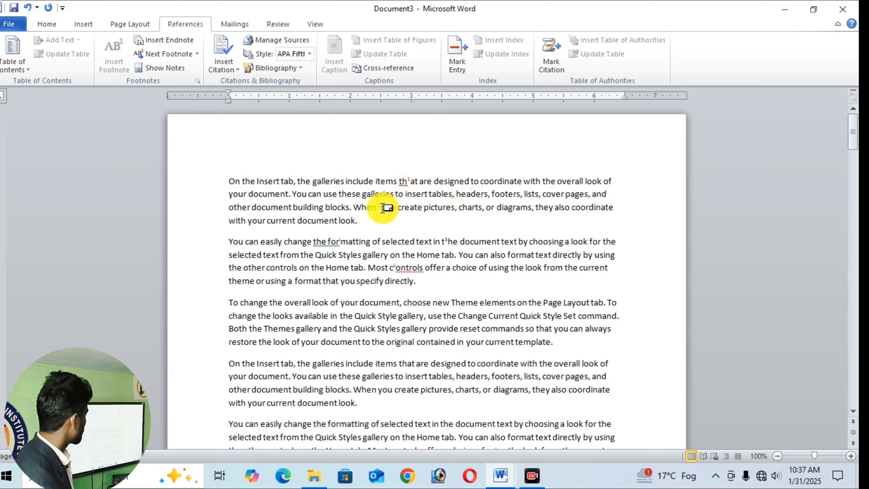
{"action": "mouse_move", "coordinate": [382, 208]}
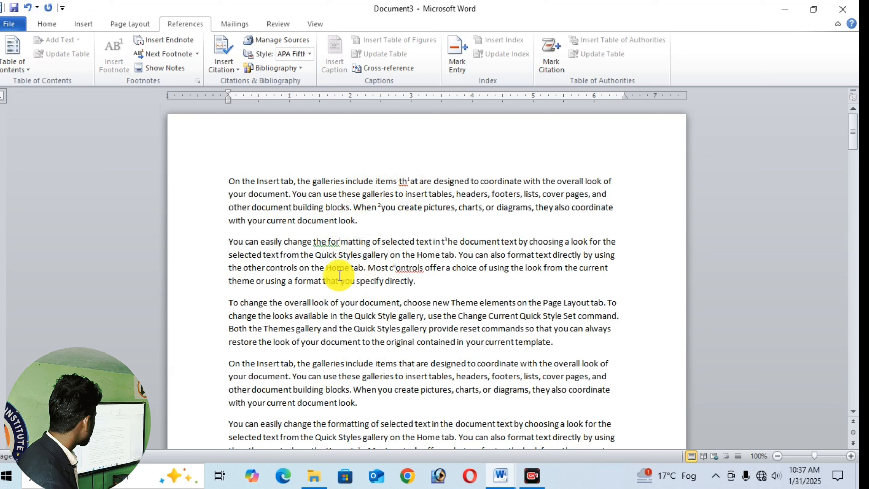
{"action": "mouse_move", "coordinate": [402, 273]}
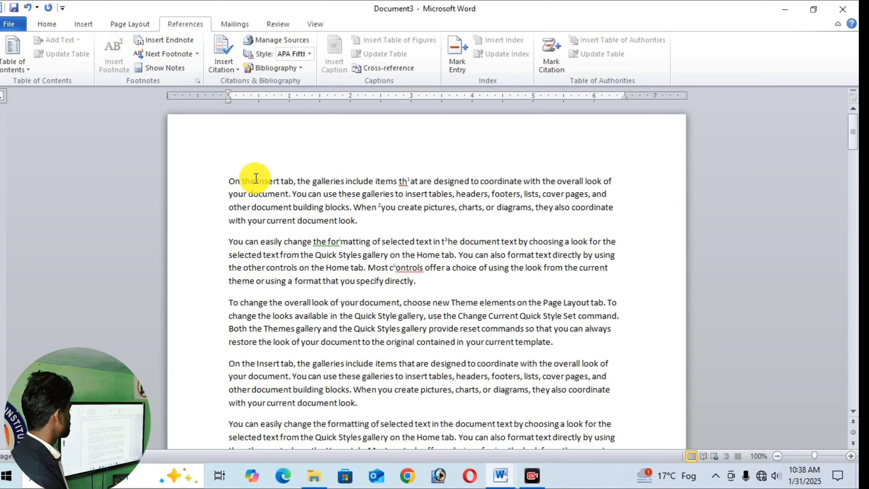
- Starting at the word "that" in the first line, move forward through the footnote marks with Next Footnote until the last one
{"action": "left_click", "coordinate": [254, 166]}
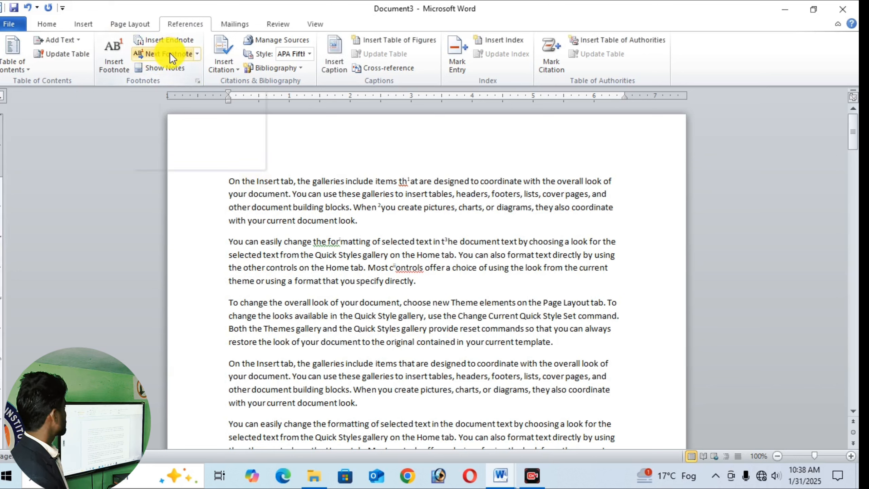
{"action": "left_click", "coordinate": [408, 181]}
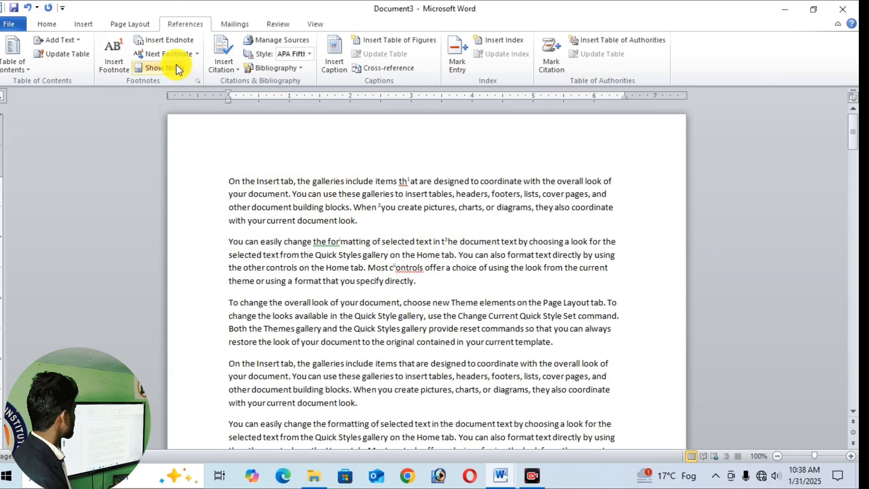
{"action": "left_click", "coordinate": [198, 54]}
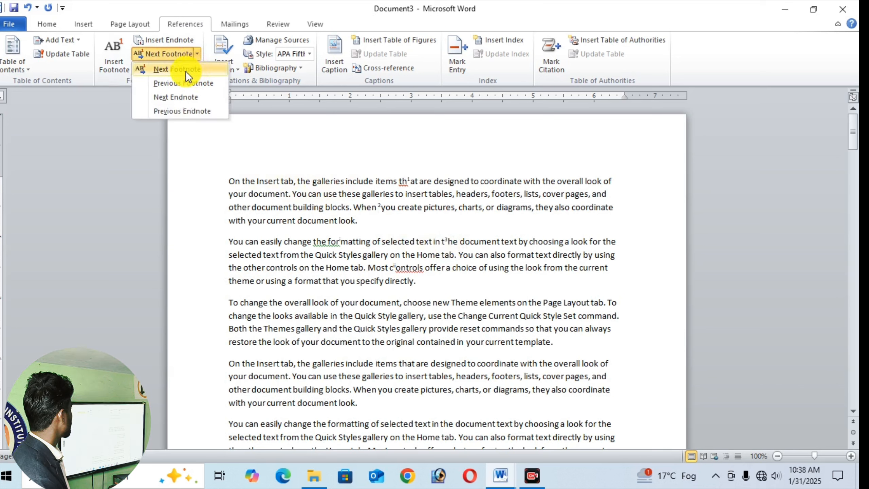
{"action": "left_click", "coordinate": [184, 70]}
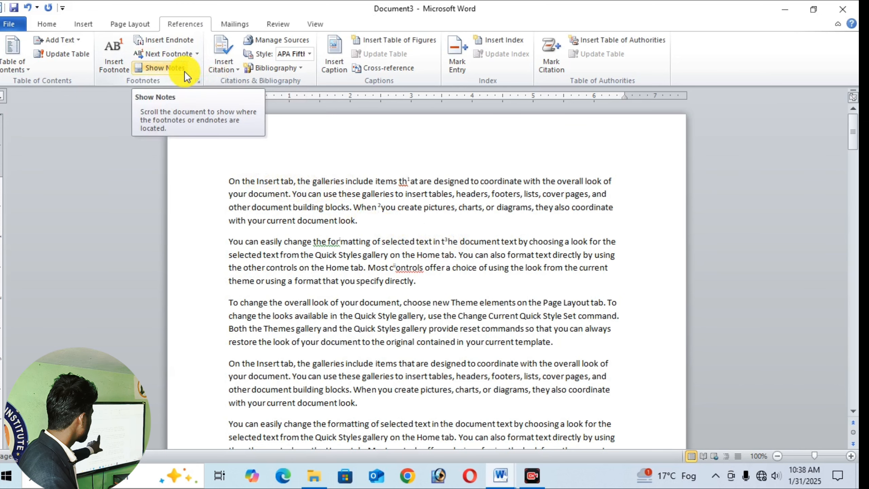
{"action": "left_click", "coordinate": [198, 54]}
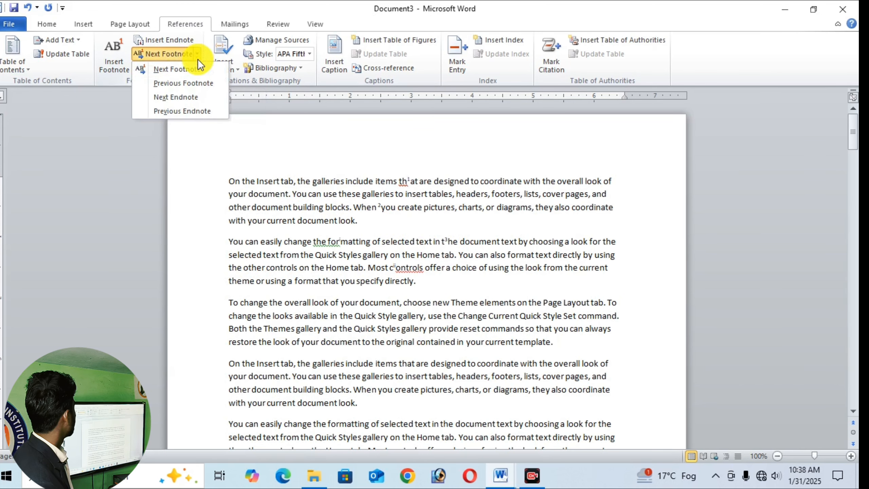
{"action": "left_click", "coordinate": [184, 71]}
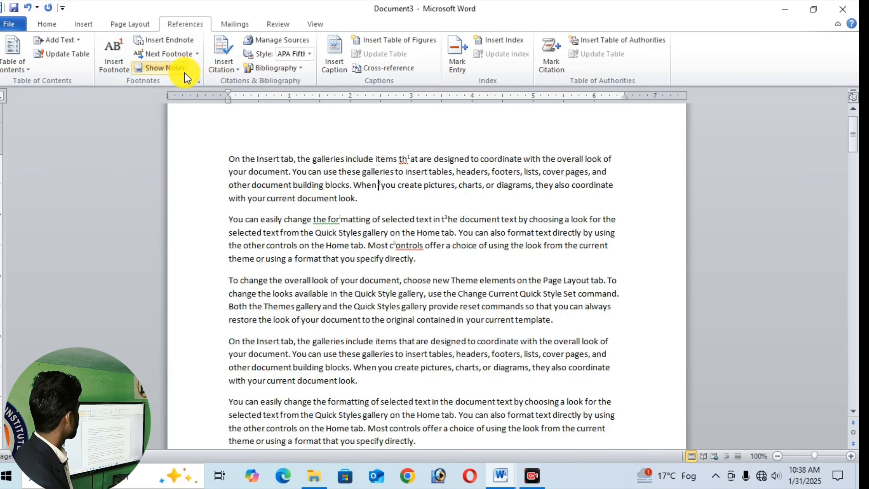
{"action": "left_click", "coordinate": [197, 53]}
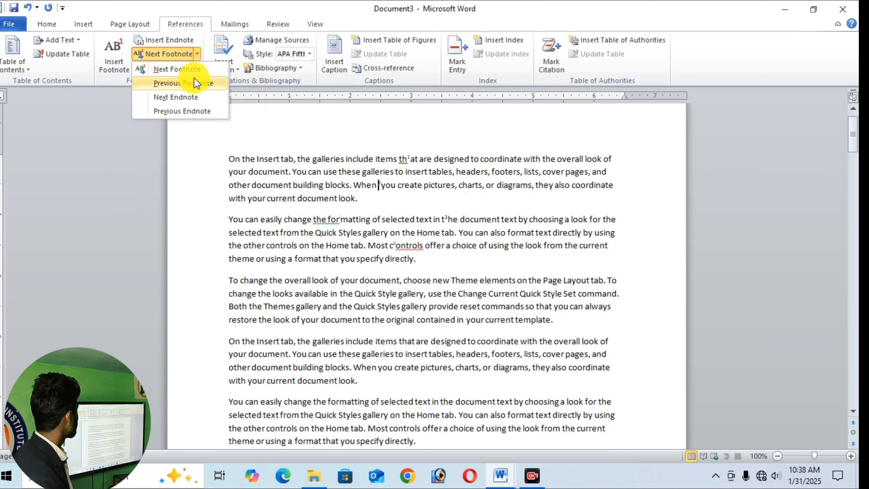
{"action": "left_click", "coordinate": [194, 71]}
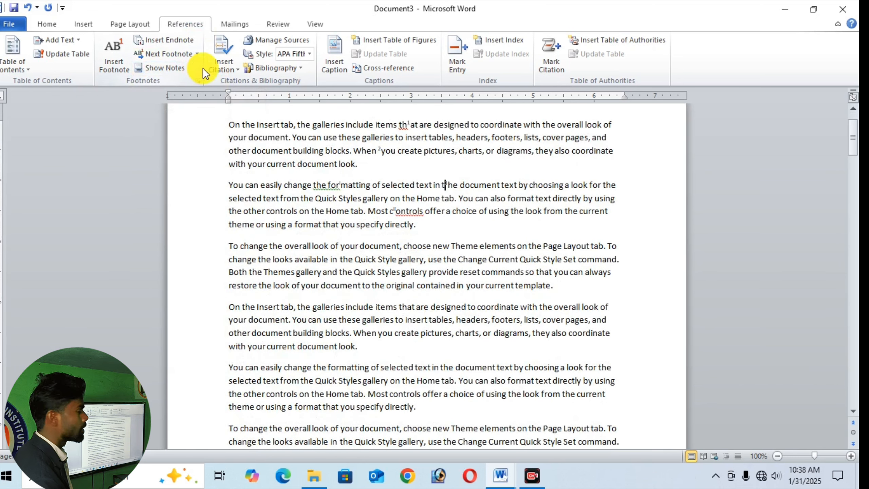
{"action": "left_click", "coordinate": [198, 54]}
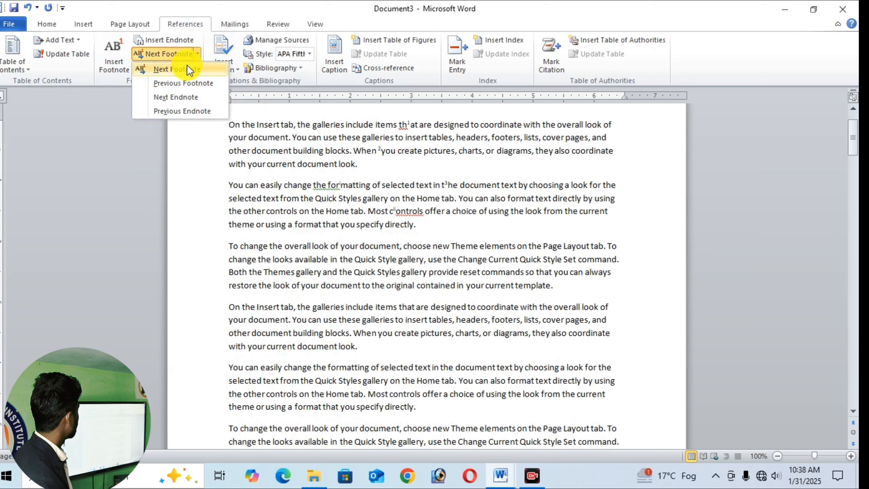
{"action": "left_click", "coordinate": [187, 69]}
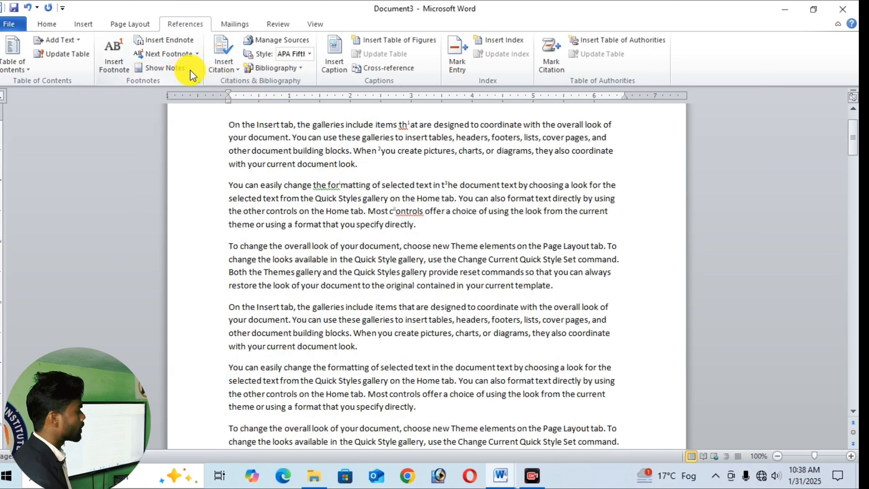
- Move back through the footnote marks with Previous Footnote to the one in the first line
{"action": "left_click", "coordinate": [197, 54]}
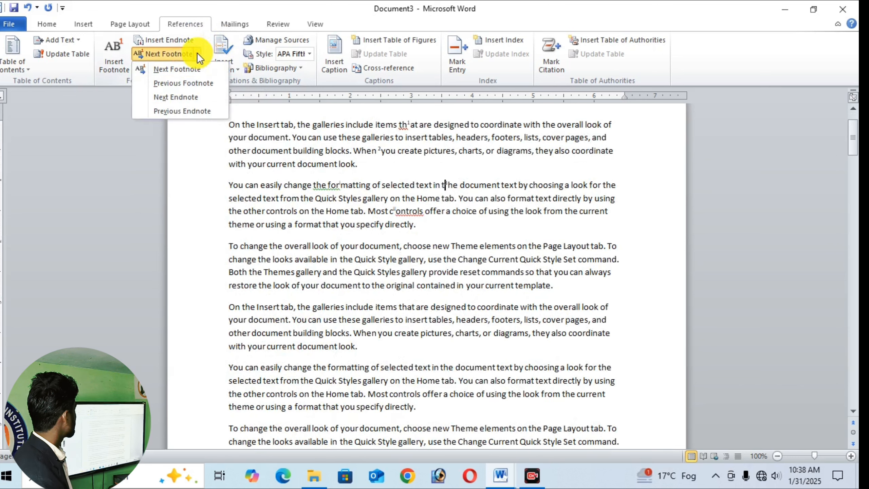
{"action": "left_click", "coordinate": [180, 82]}
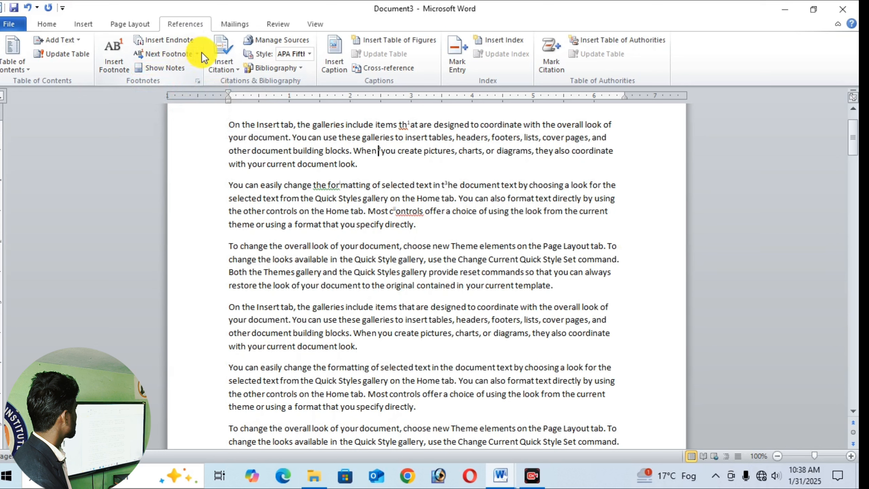
{"action": "left_click", "coordinate": [198, 54]}
{"action": "left_click", "coordinate": [186, 79]}
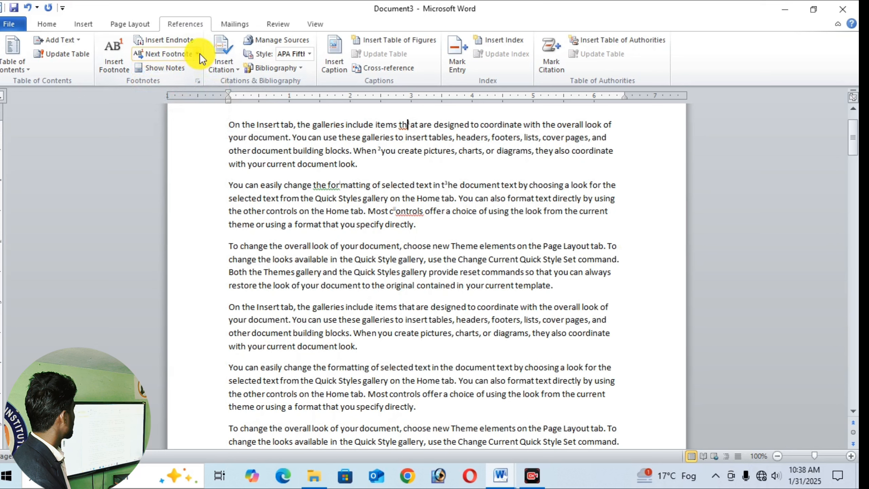
{"action": "left_click", "coordinate": [200, 53]}
{"action": "left_click", "coordinate": [193, 79]}
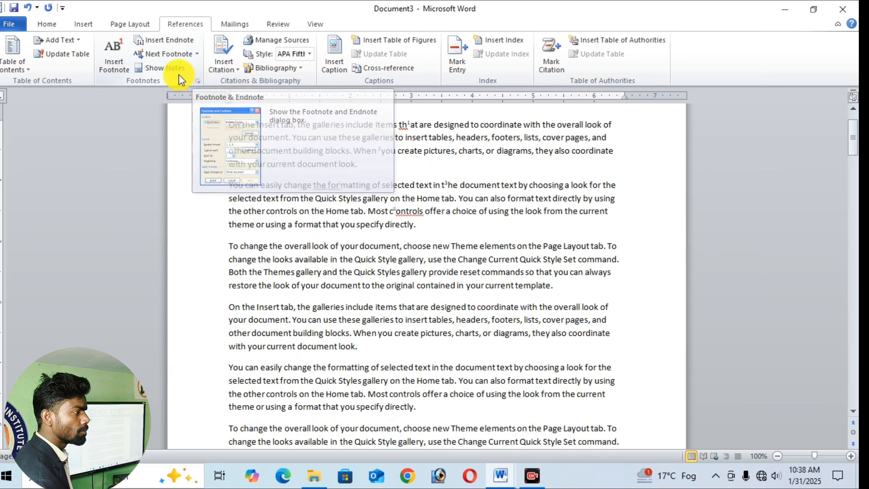
- Starting at the first footnote mark, move forward through the endnote marks with Next Endnote to the one inside "controls"
{"action": "left_click", "coordinate": [197, 54]}
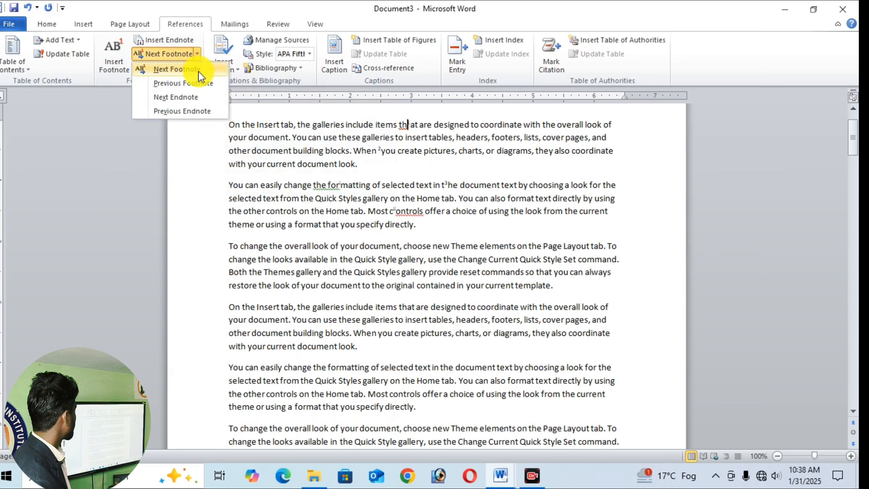
{"action": "left_click", "coordinate": [198, 96]}
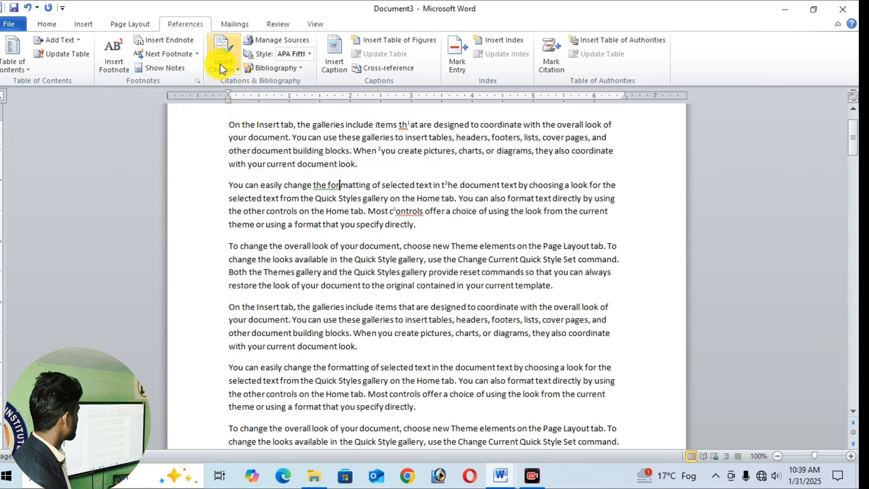
{"action": "left_click", "coordinate": [198, 53]}
{"action": "left_click", "coordinate": [191, 96]}
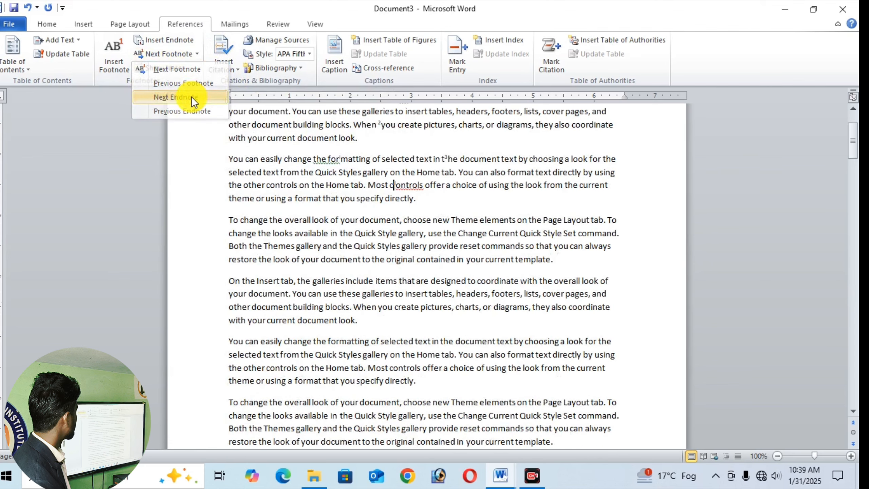
{"action": "left_click", "coordinate": [198, 53]}
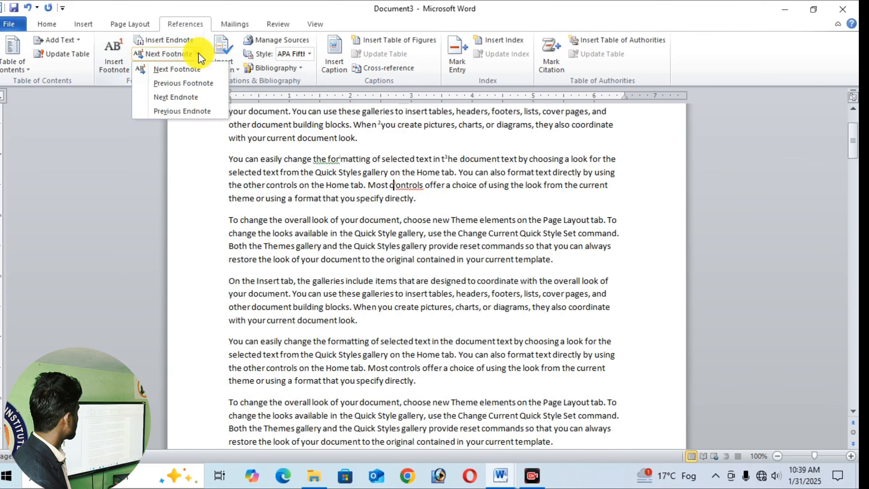
{"action": "left_click", "coordinate": [181, 91]}
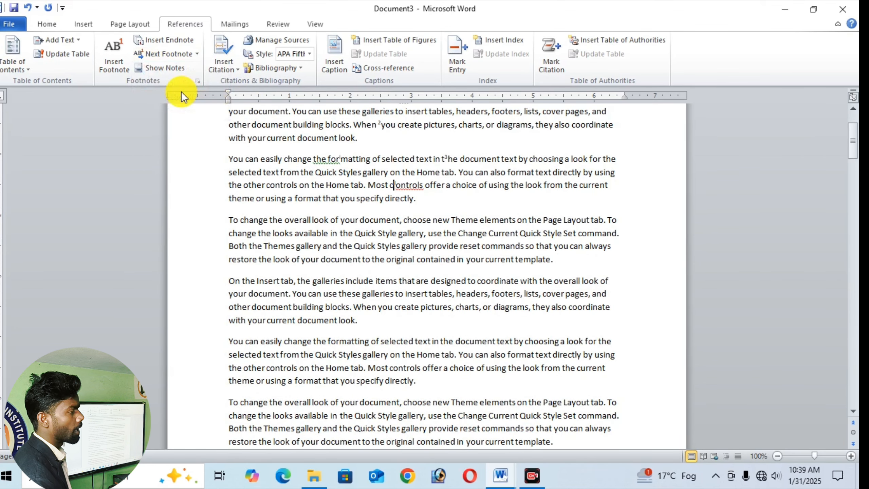
- Move back with Previous Endnote to the endnote mark inside "formatting" in the second paragraph
{"action": "left_click", "coordinate": [199, 54]}
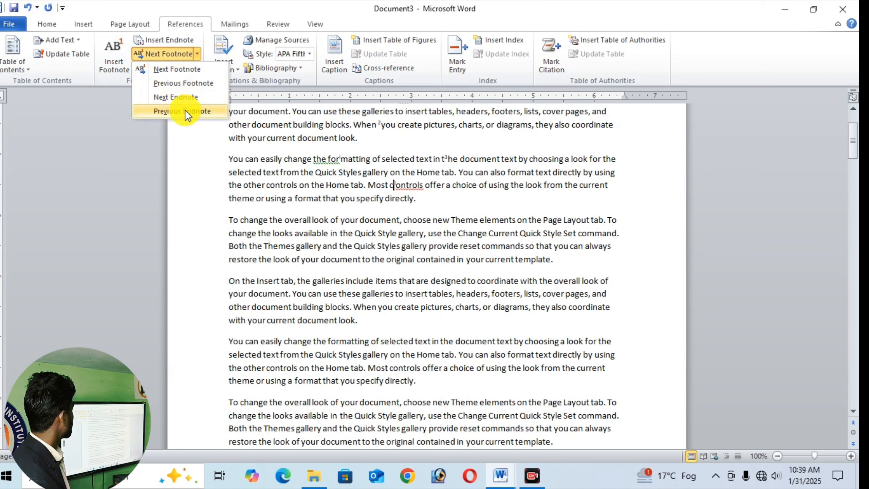
{"action": "left_click", "coordinate": [185, 111]}
{"action": "left_click", "coordinate": [198, 54]}
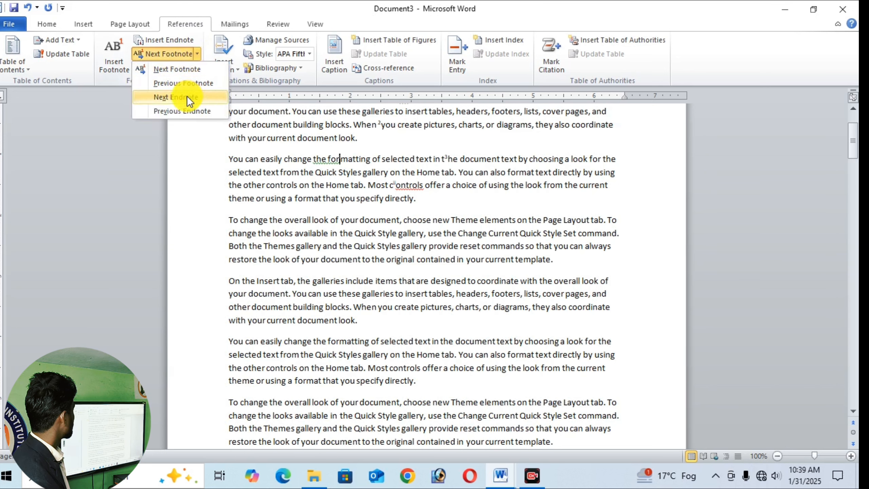
{"action": "left_click", "coordinate": [180, 107]}
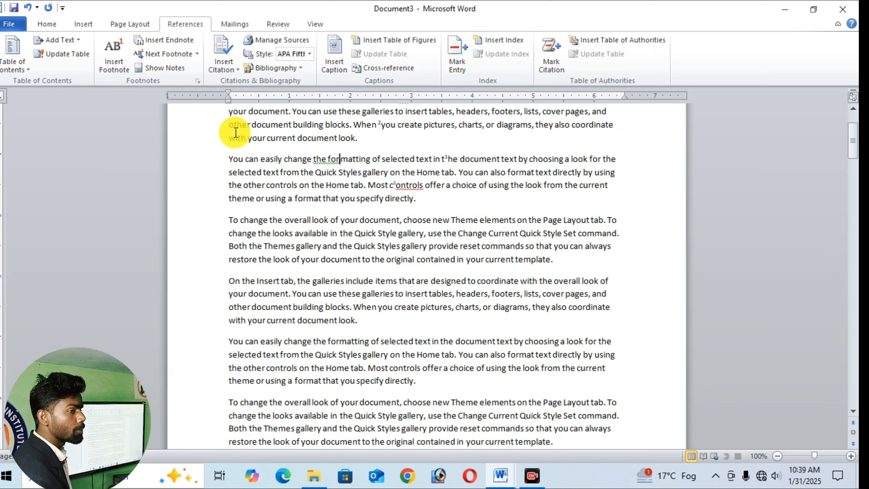
- Show the document's endnote area with Show Notes, and return to the endnote mark in the body text
{"action": "left_click", "coordinate": [168, 68]}
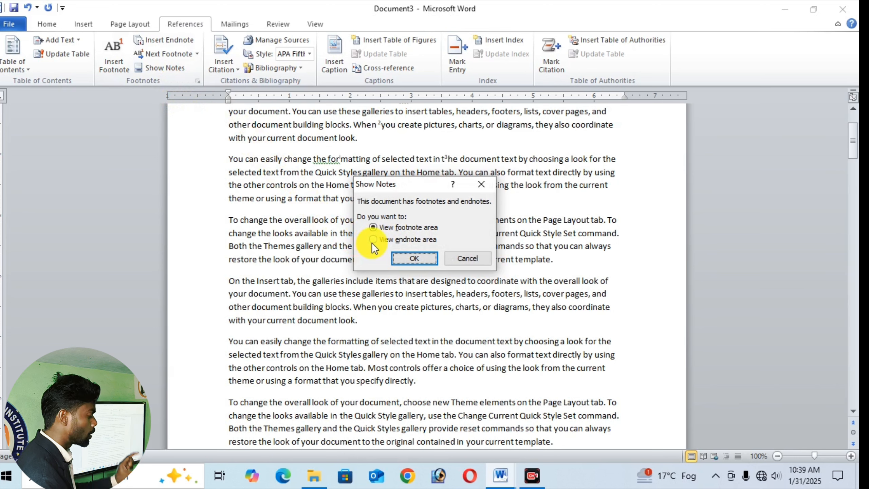
{"action": "left_click", "coordinate": [400, 239]}
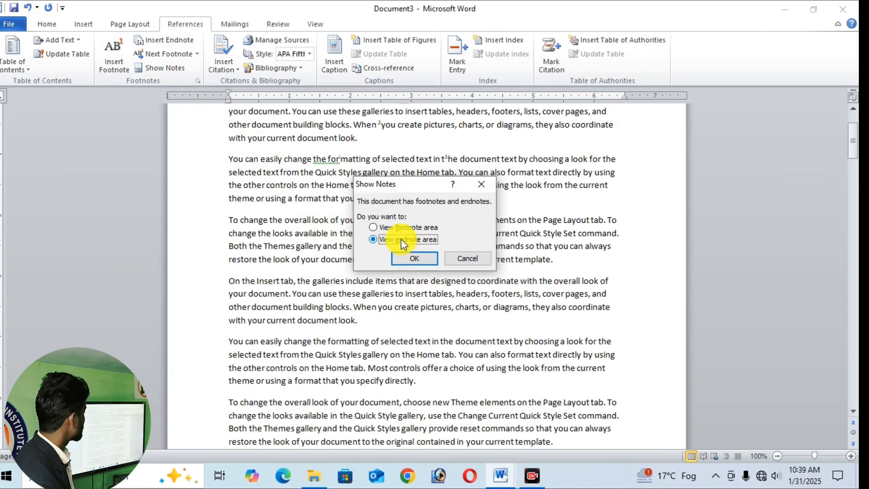
{"action": "left_click", "coordinate": [408, 262]}
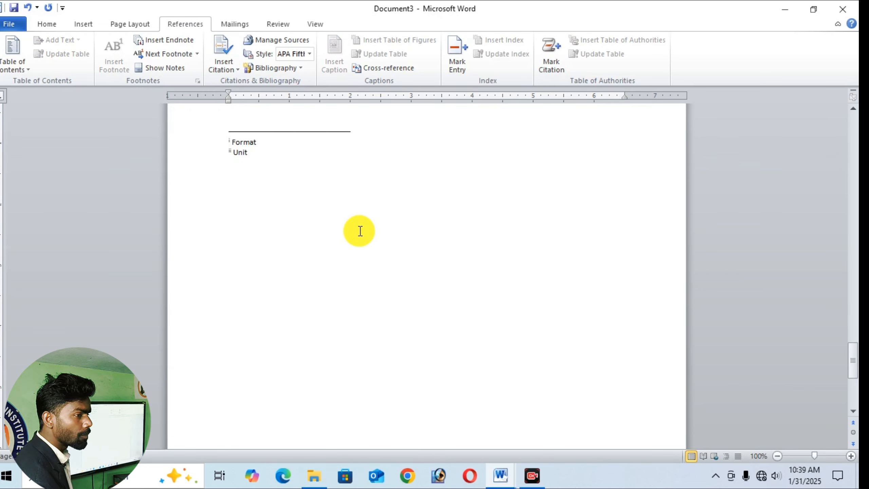
{"action": "left_click", "coordinate": [155, 71]}
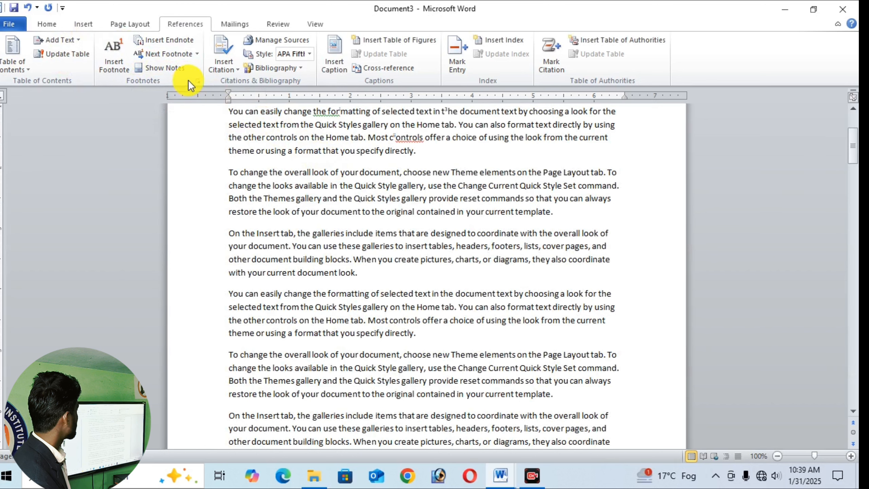
- Show the document's footnote area with Show Notes, and go back up to the first paragraphs
{"action": "left_click", "coordinate": [156, 69]}
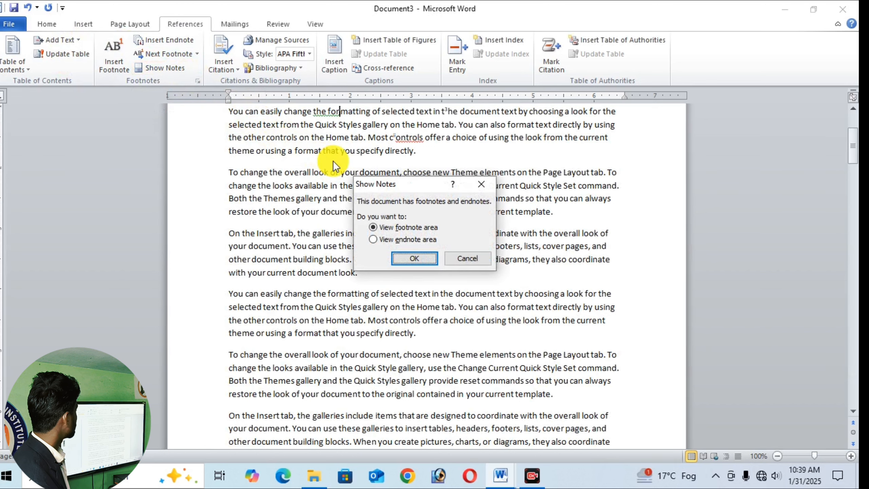
{"action": "left_click", "coordinate": [410, 256]}
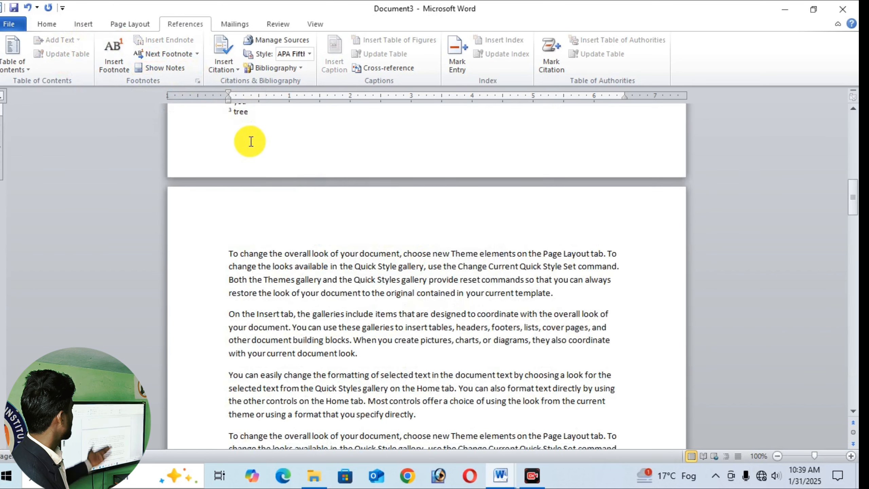
{"action": "scroll", "coordinate": [251, 142], "scroll_direction": "up", "scroll_amount": 1}
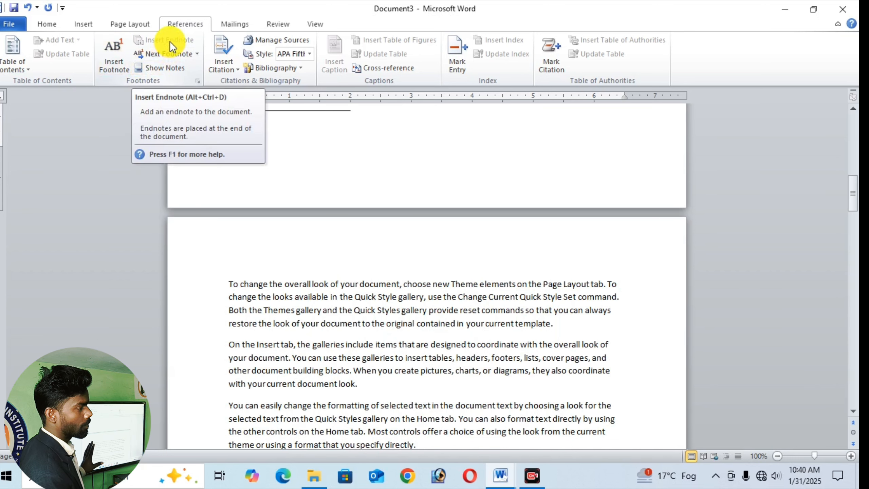
{"action": "scroll", "coordinate": [258, 190], "scroll_direction": "up", "scroll_amount": 7}
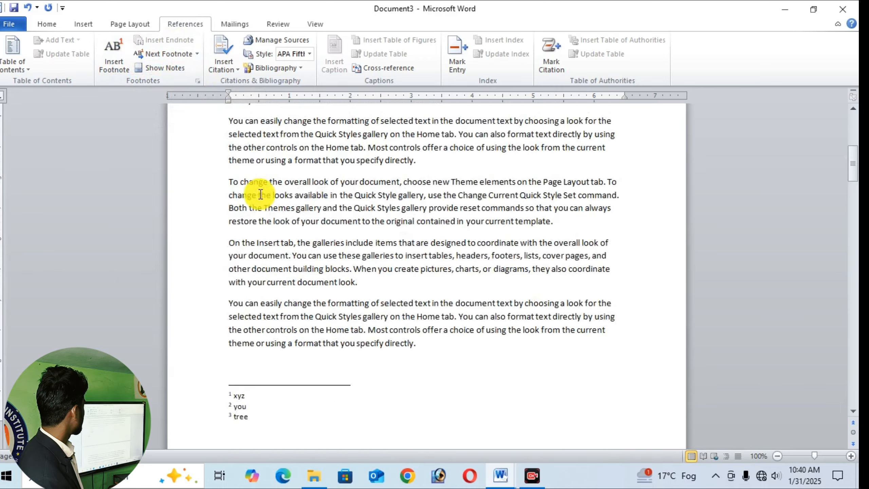
{"action": "scroll", "coordinate": [261, 194], "scroll_direction": "up", "scroll_amount": 7}
{"action": "scroll", "coordinate": [284, 237], "scroll_direction": "down", "scroll_amount": 2}
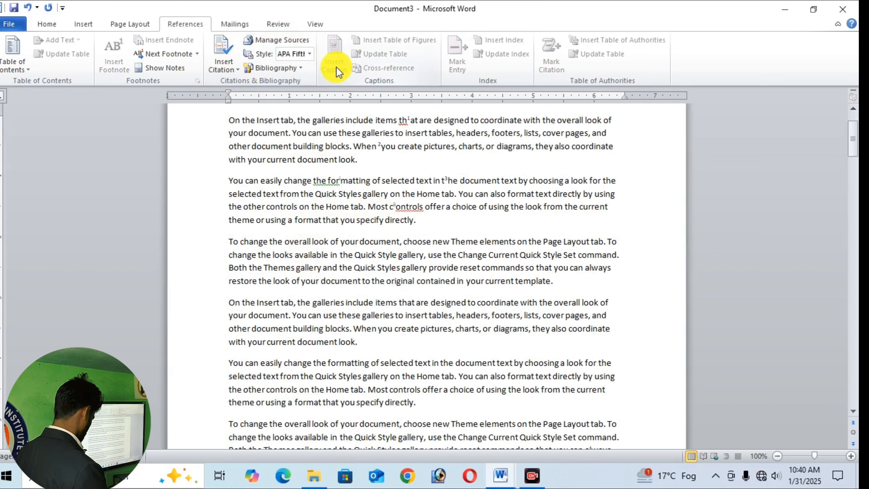
- Enlarge the font of the entire document body in several one-point increments
{"action": "left_click", "coordinate": [480, 179]}
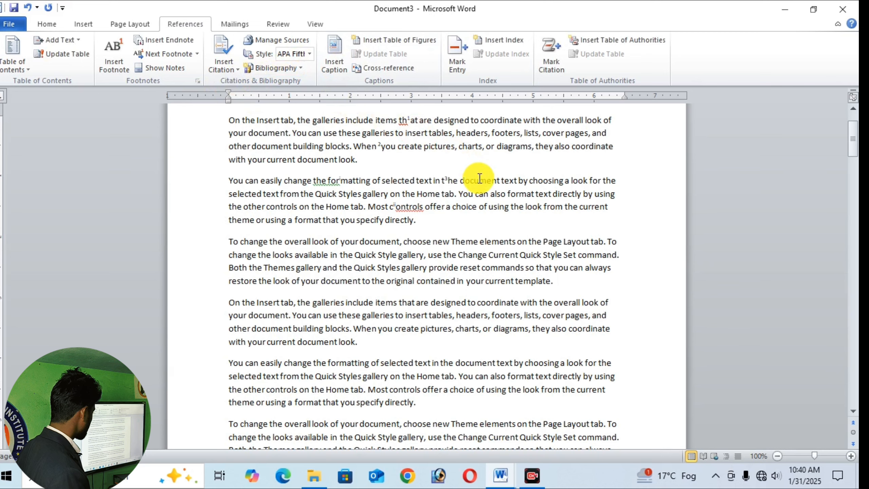
{"action": "key", "text": "ctrl+a"}
{"action": "key", "text": "ctrl+bracketright"}
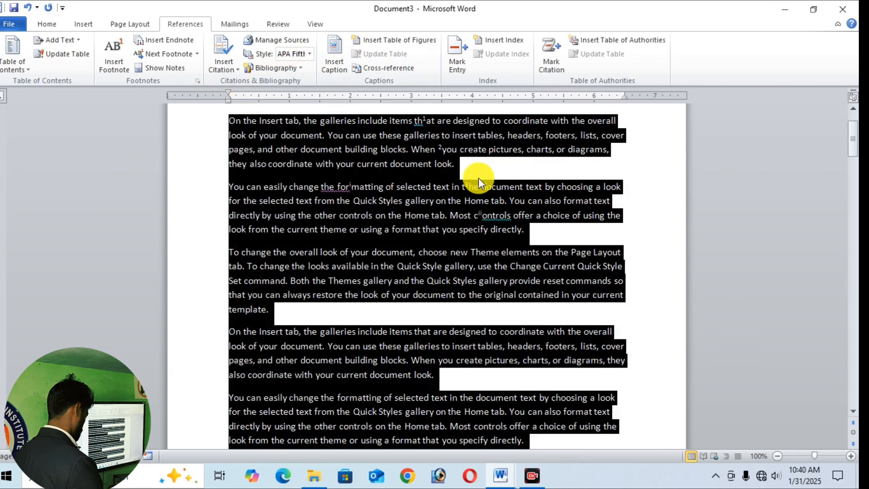
{"action": "key", "text": "ctrl+bracketright"}
{"action": "key", "text": "ctrl+bracketright"}
{"action": "key", "text": "ctrl+bracketright"}
{"action": "key", "text": "ctrl+bracketright"}
{"action": "key", "text": "ctrl+bracketright"}
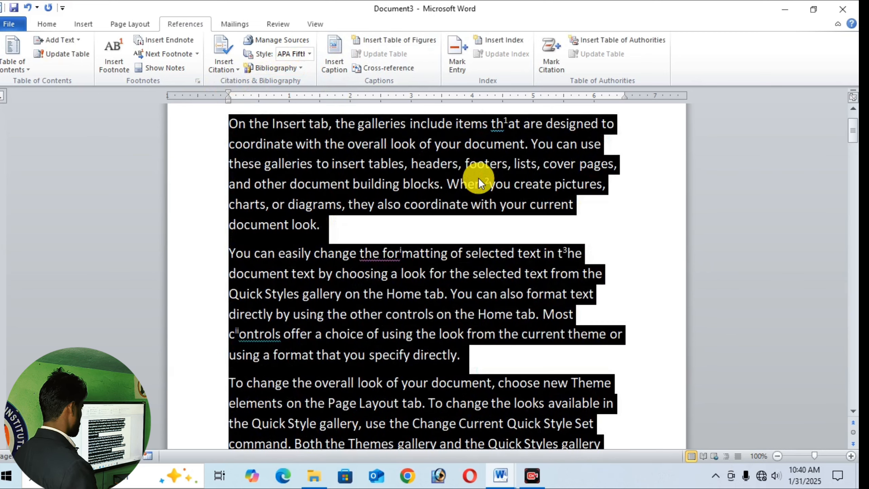
- Clear the selection and check the note texts attached to the first footnote mark and the endnote mark inside "formatting"
{"action": "left_click", "coordinate": [461, 314]}
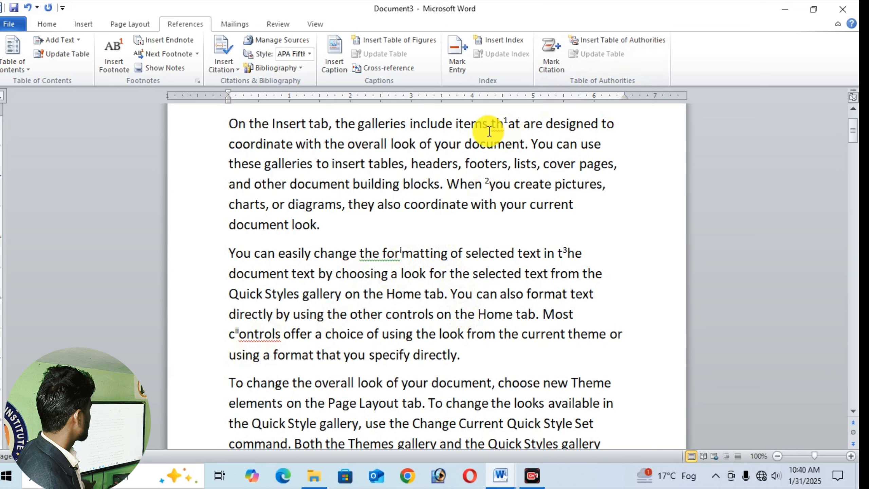
{"action": "mouse_move", "coordinate": [509, 126]}
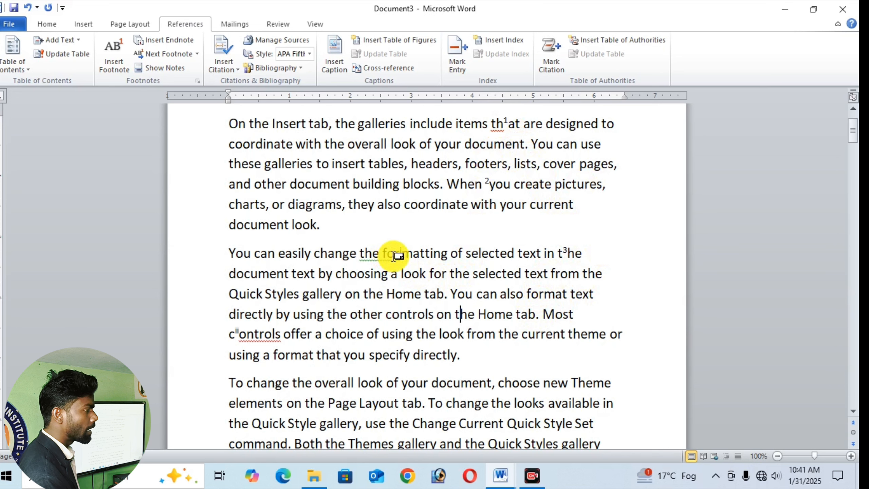
{"action": "mouse_move", "coordinate": [395, 256]}
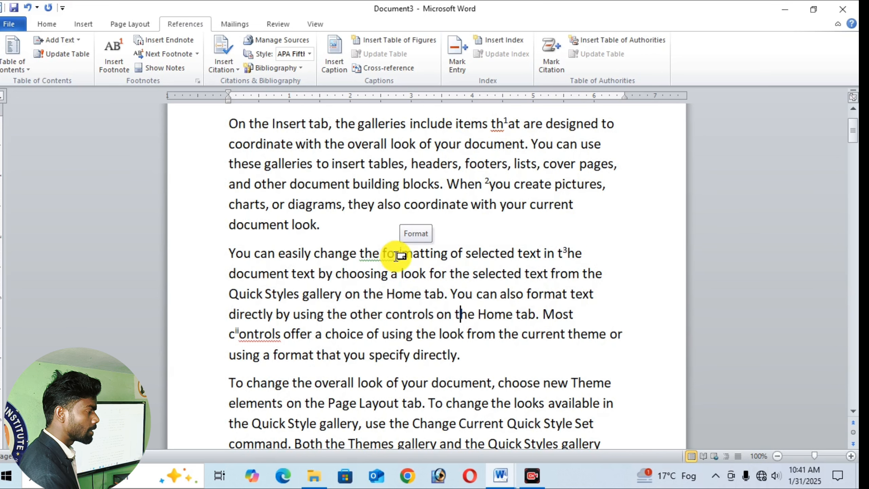
- Insert an endnote before "controls" after "other" in the second paragraph, with the note text "ox", and return to that paragraph
{"action": "scroll", "coordinate": [411, 281], "scroll_direction": "down", "scroll_amount": 1}
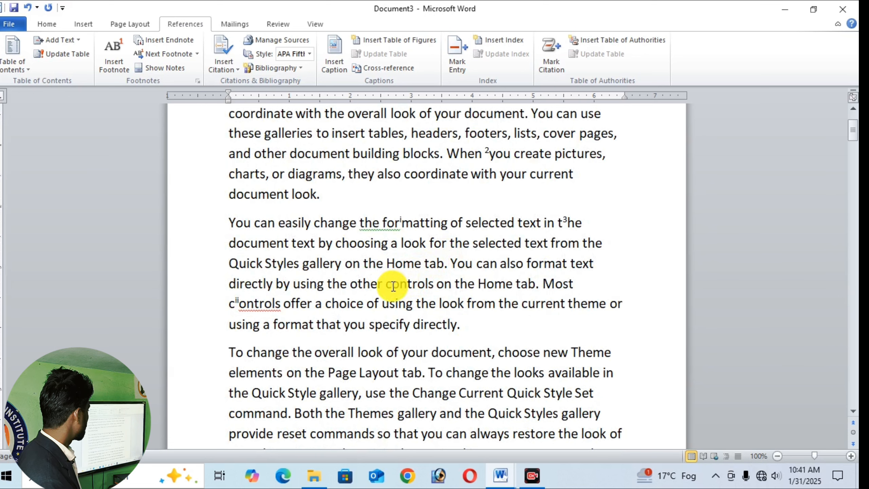
{"action": "left_click", "coordinate": [159, 41]}
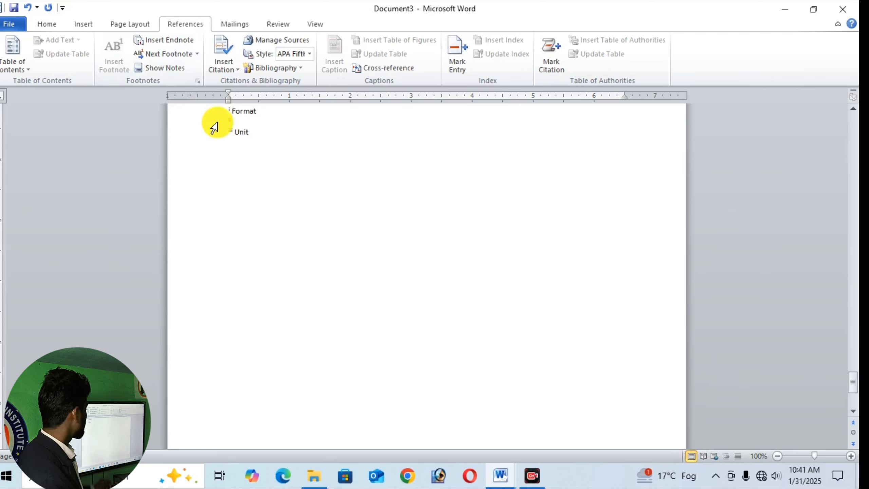
{"action": "type", "text": "ox"}
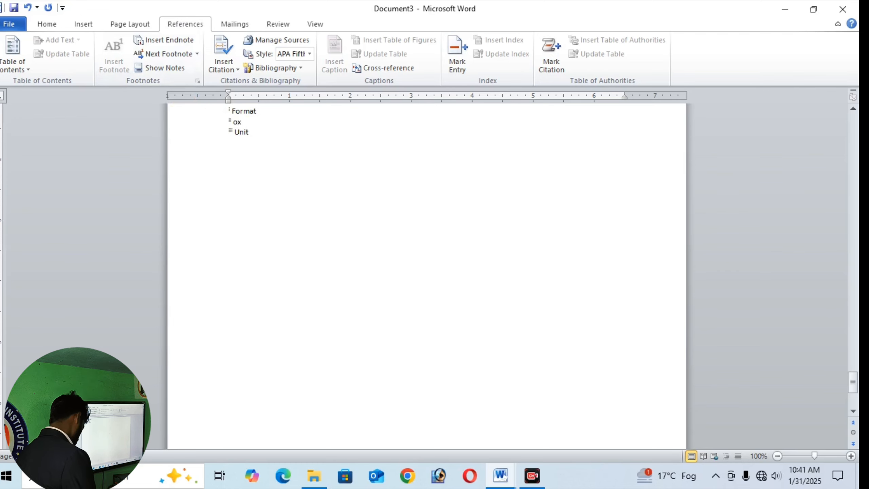
{"action": "scroll", "coordinate": [380, 207], "scroll_direction": "up", "scroll_amount": 10}
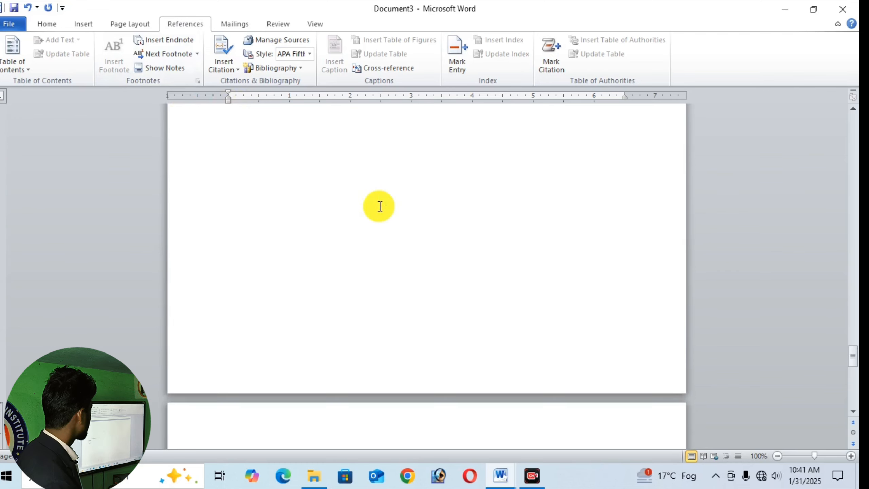
{"action": "scroll", "coordinate": [380, 206], "scroll_direction": "up", "scroll_amount": 10}
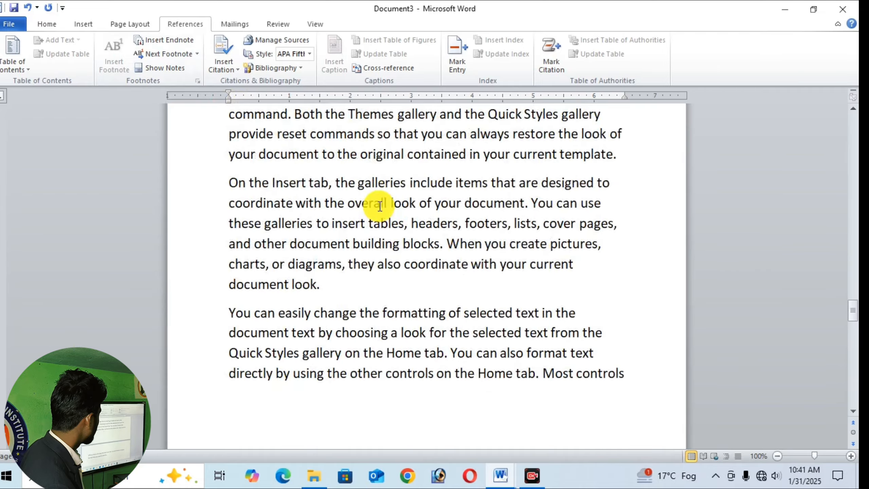
{"action": "scroll", "coordinate": [380, 206], "scroll_direction": "up", "scroll_amount": 15}
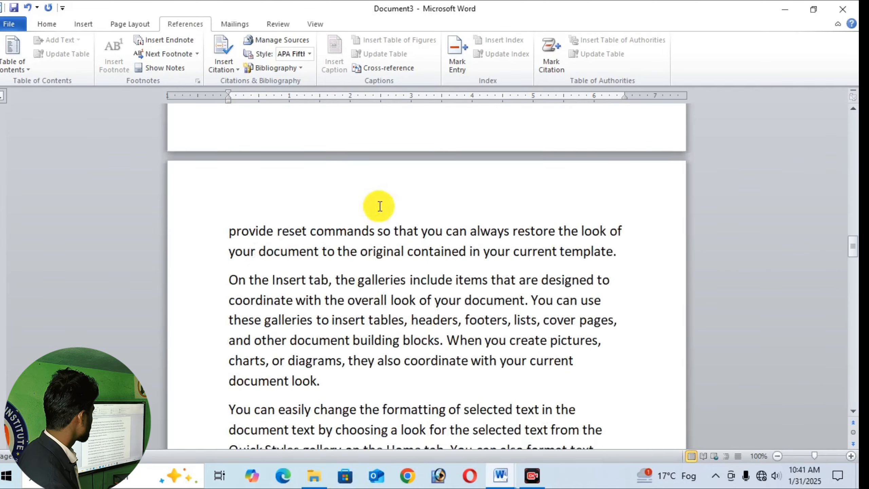
{"action": "scroll", "coordinate": [380, 206], "scroll_direction": "up", "scroll_amount": 15}
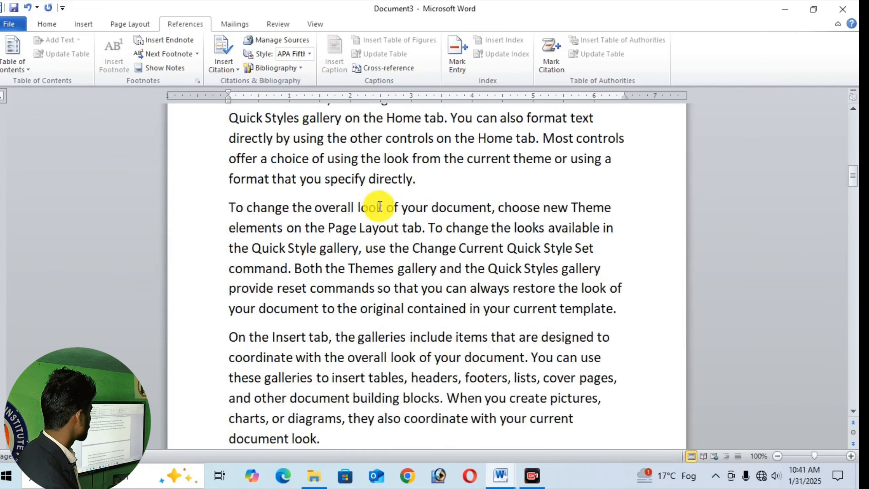
{"action": "scroll", "coordinate": [380, 206], "scroll_direction": "up", "scroll_amount": 8}
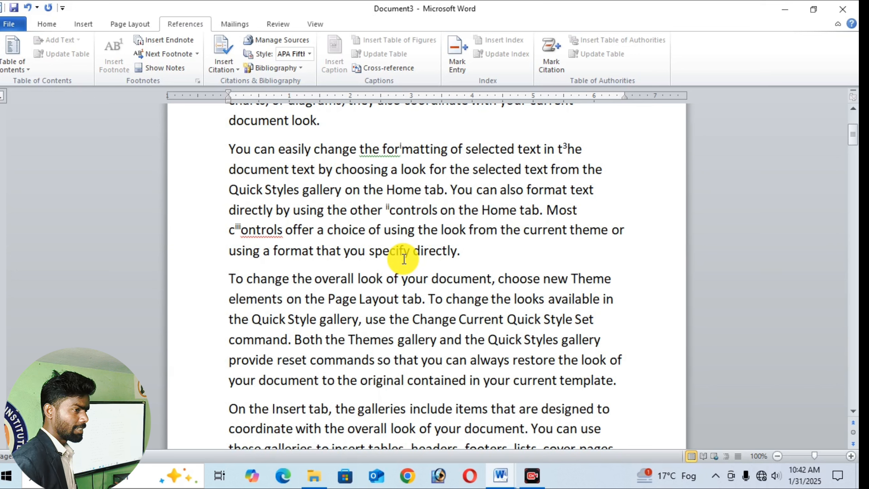
- Try to replace all occurrences of "look" with "the" using Find and Replace, moving the dialog away from the text
{"action": "left_click", "coordinate": [45, 23]}
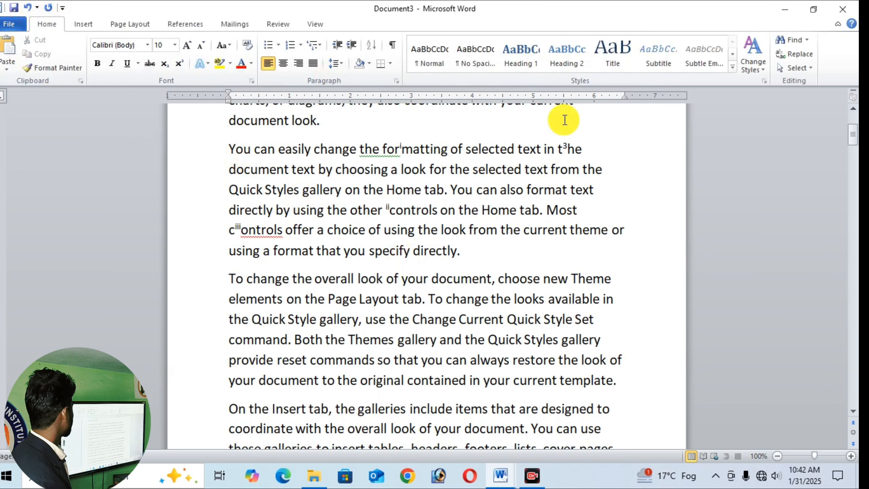
{"action": "mouse_move", "coordinate": [566, 150]}
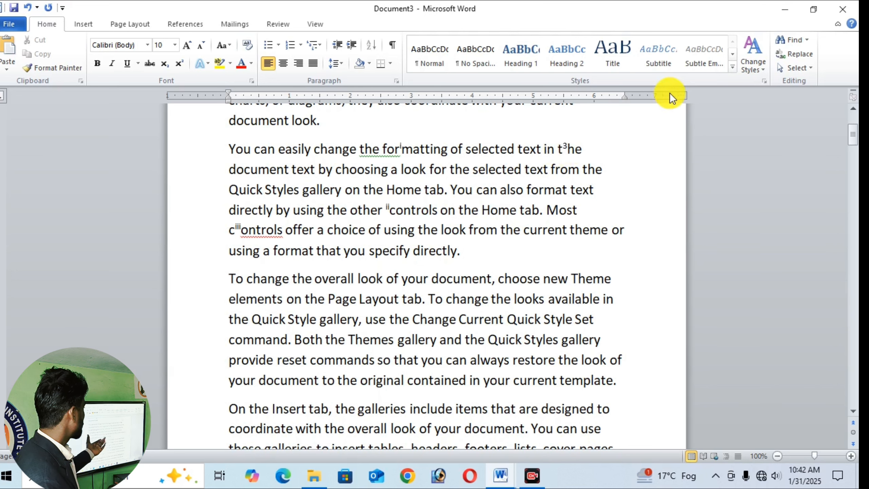
{"action": "left_click", "coordinate": [797, 52]}
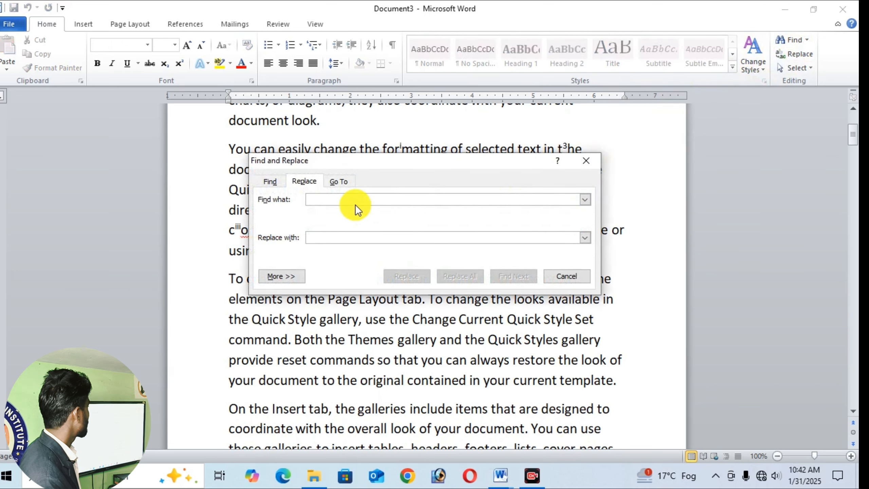
{"action": "type", "text": "look"}
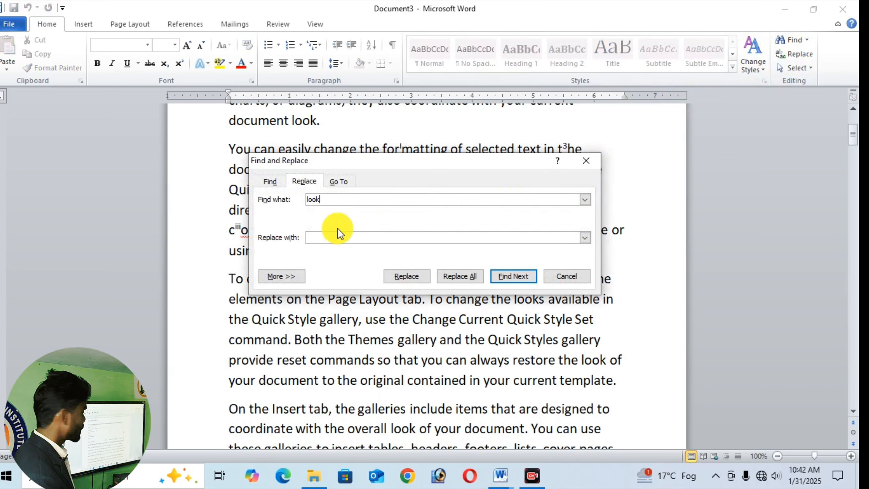
{"action": "left_click", "coordinate": [333, 237]}
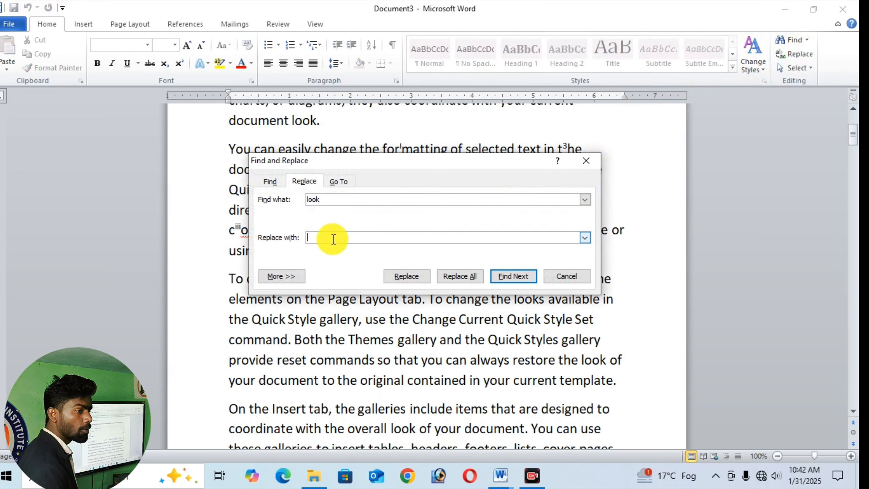
{"action": "type", "text": "the"}
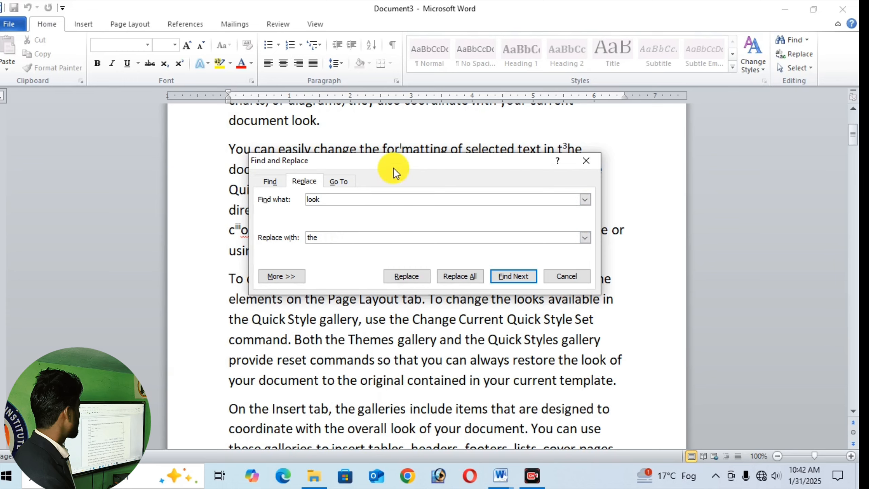
{"action": "left_click_drag", "start_coordinate": [393, 168], "coordinate": [603, 90]}
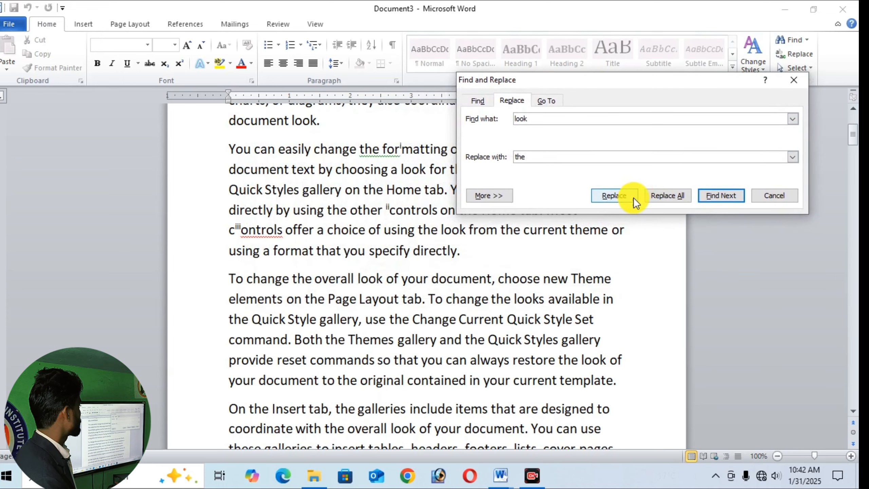
{"action": "left_click", "coordinate": [668, 195]}
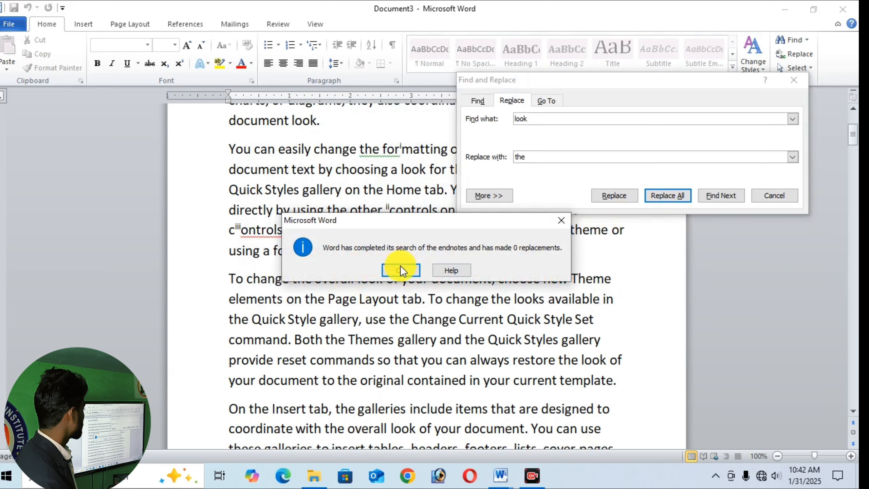
{"action": "left_click", "coordinate": [400, 269]}
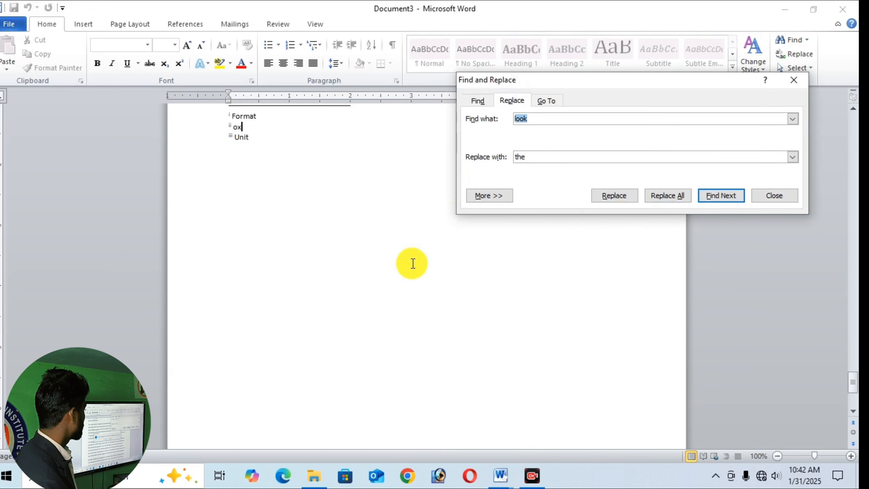
- Retry replacing and finding "look" from the endnote area, and close Find and Replace
{"action": "left_click", "coordinate": [661, 196]}
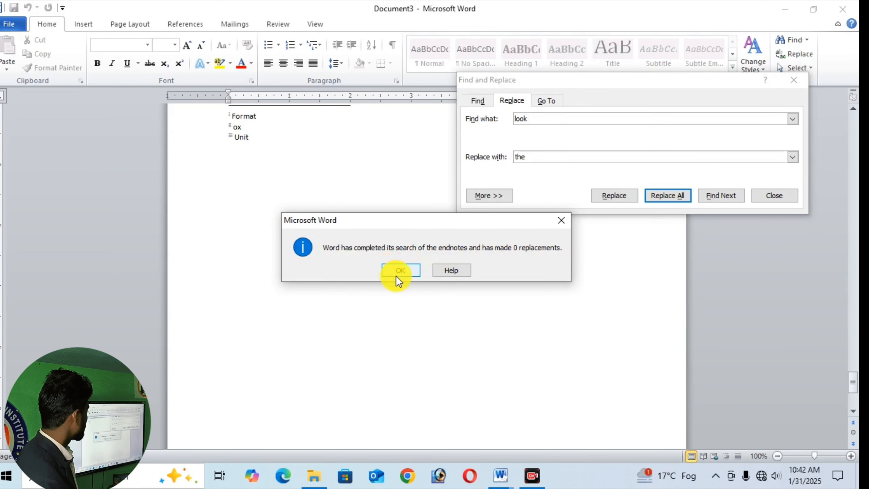
{"action": "left_click", "coordinate": [397, 275]}
{"action": "left_click", "coordinate": [612, 197]}
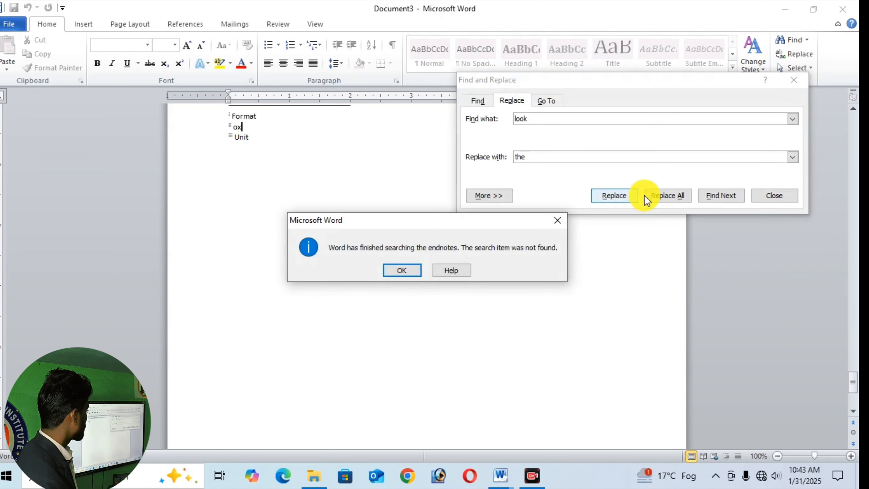
{"action": "left_click", "coordinate": [403, 270]}
{"action": "left_click", "coordinate": [706, 197]}
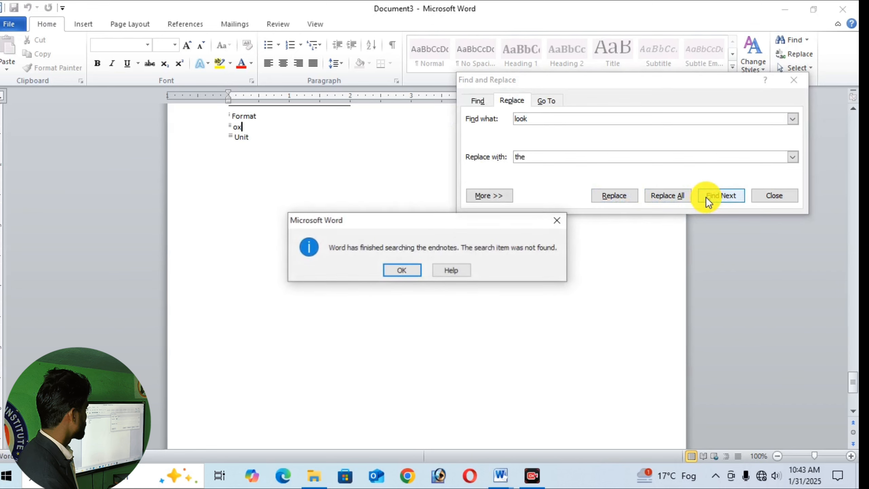
{"action": "left_click", "coordinate": [390, 270]}
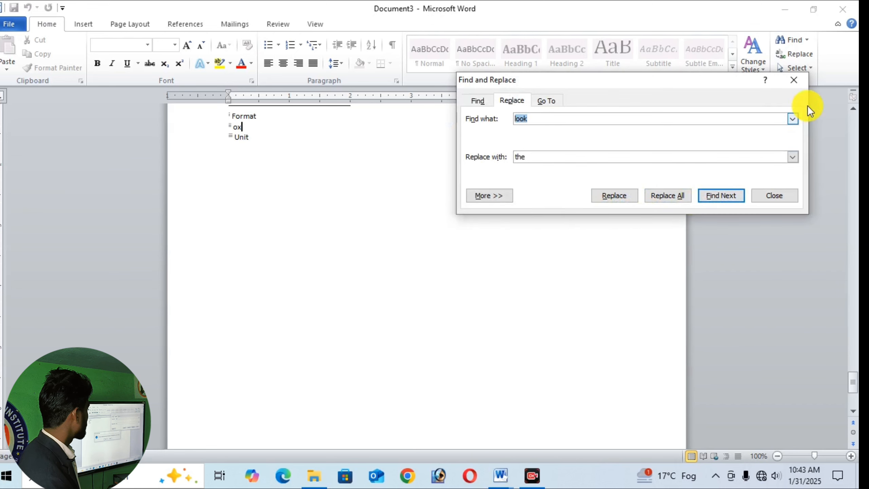
{"action": "left_click", "coordinate": [794, 80]}
- Return to the body text, place the cursor inside "they" in "they also coordinate", and search the document for "look"
{"action": "scroll", "coordinate": [496, 225], "scroll_direction": "up", "scroll_amount": 10}
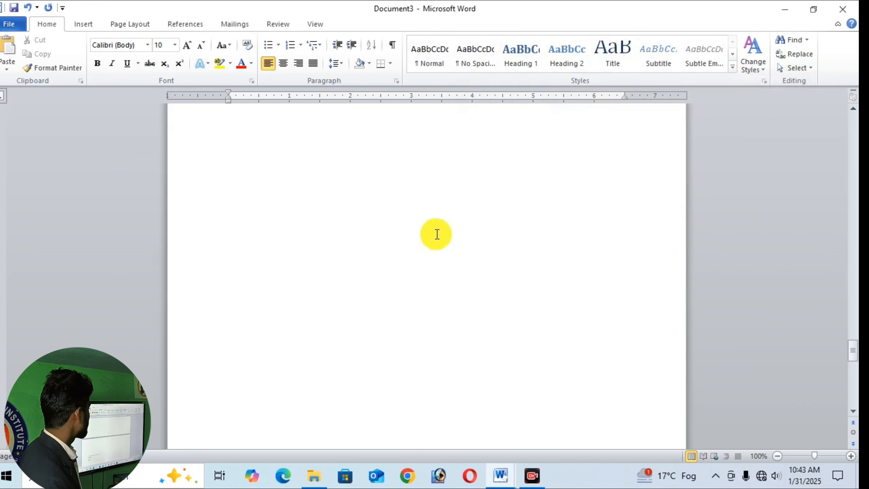
{"action": "scroll", "coordinate": [437, 234], "scroll_direction": "up", "scroll_amount": 5}
{"action": "scroll", "coordinate": [439, 235], "scroll_direction": "down", "scroll_amount": 4}
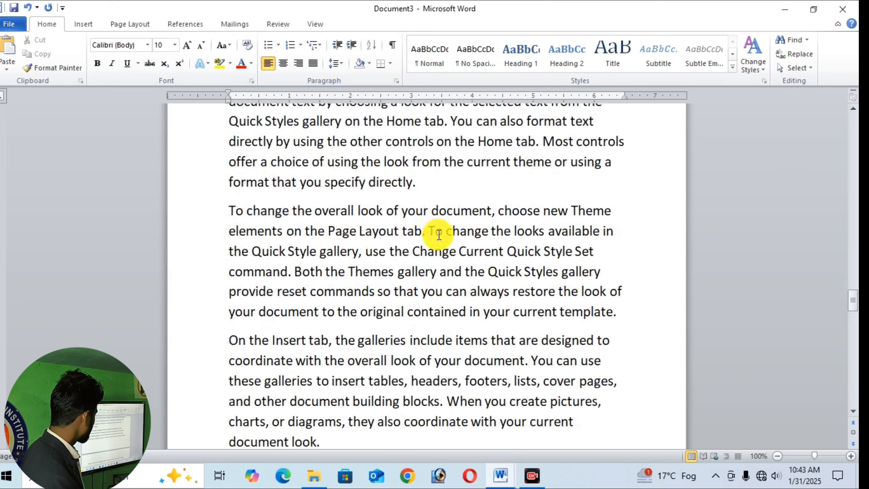
{"action": "scroll", "coordinate": [438, 231], "scroll_direction": "up", "scroll_amount": 6}
{"action": "left_click", "coordinate": [364, 305]}
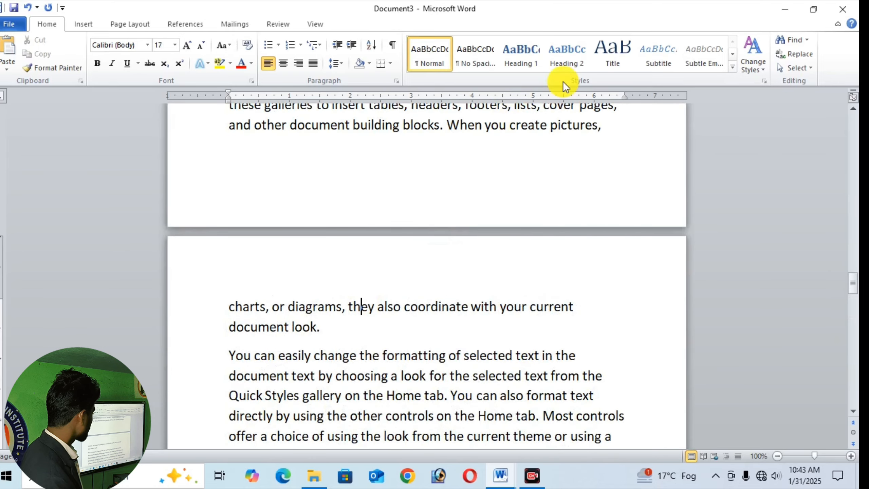
{"action": "left_click", "coordinate": [795, 40]}
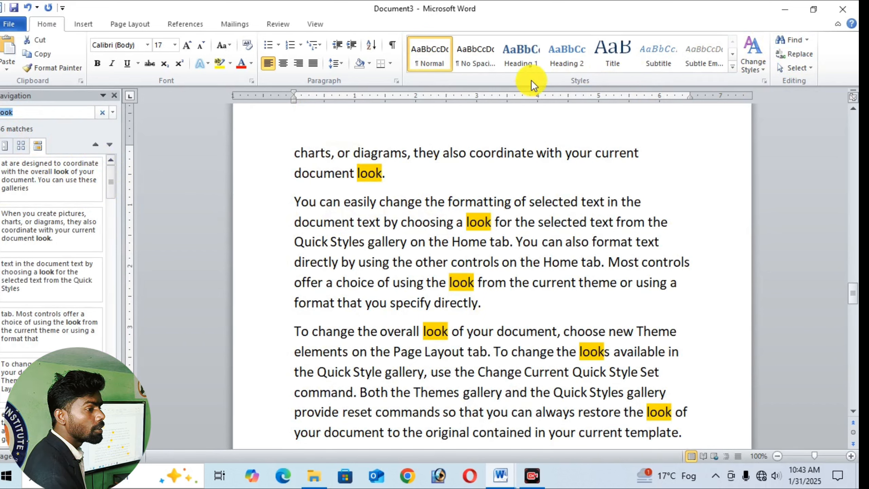
- Reopen Find and Replace with "the" as the replacement and re-enter "look" in lowercase as the search text
{"action": "left_click", "coordinate": [803, 55]}
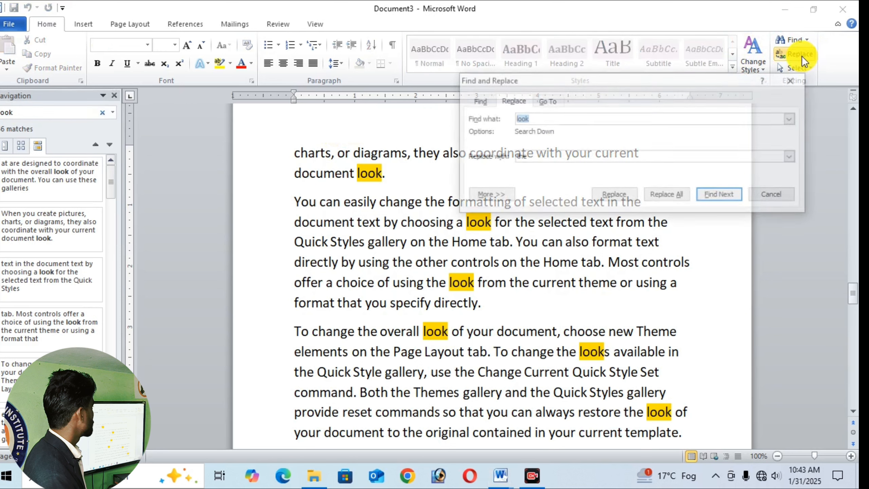
{"action": "left_click", "coordinate": [534, 159]}
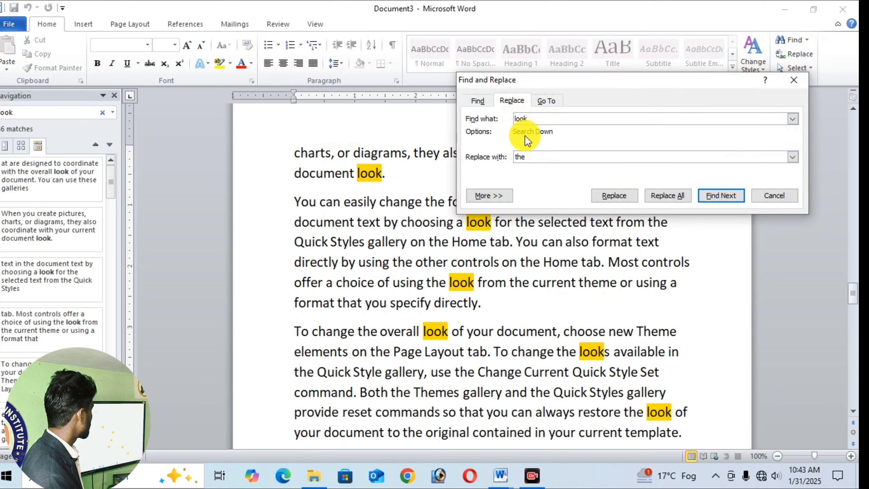
{"action": "key", "text": "Left"}
{"action": "key", "text": "BackSpace"}
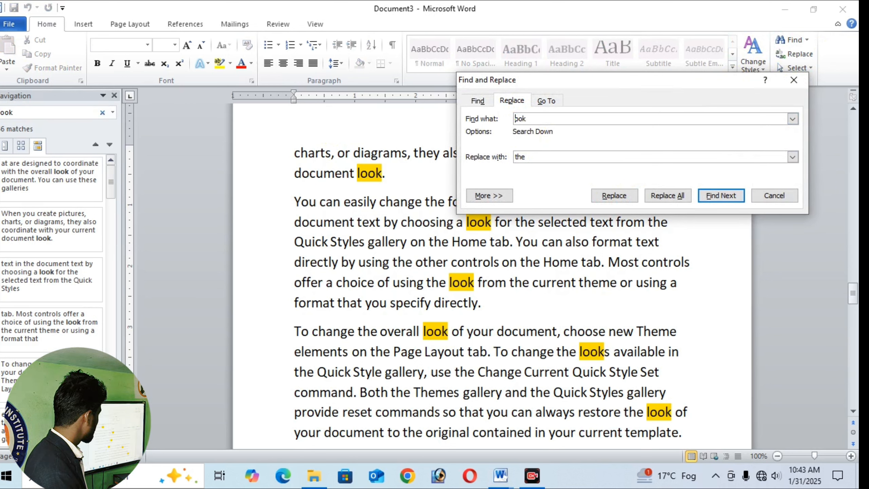
{"action": "type", "text": "L"}
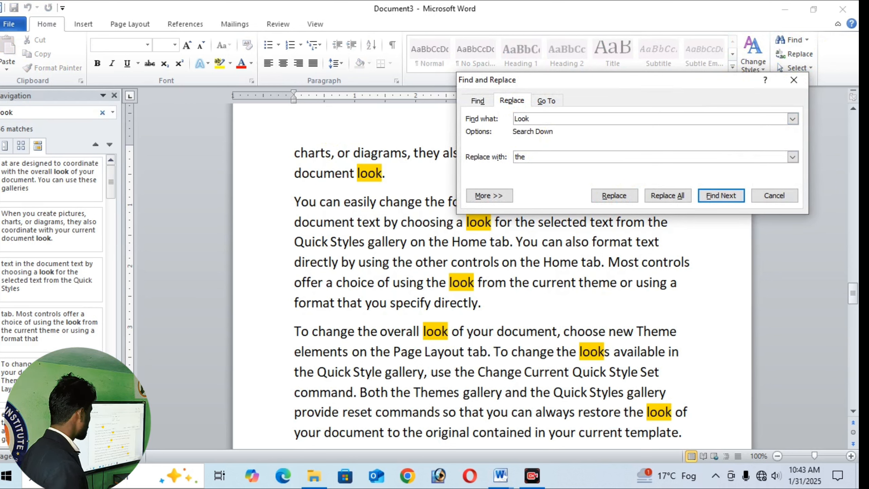
{"action": "key", "text": "BackSpace"}
{"action": "type", "text": "l"}
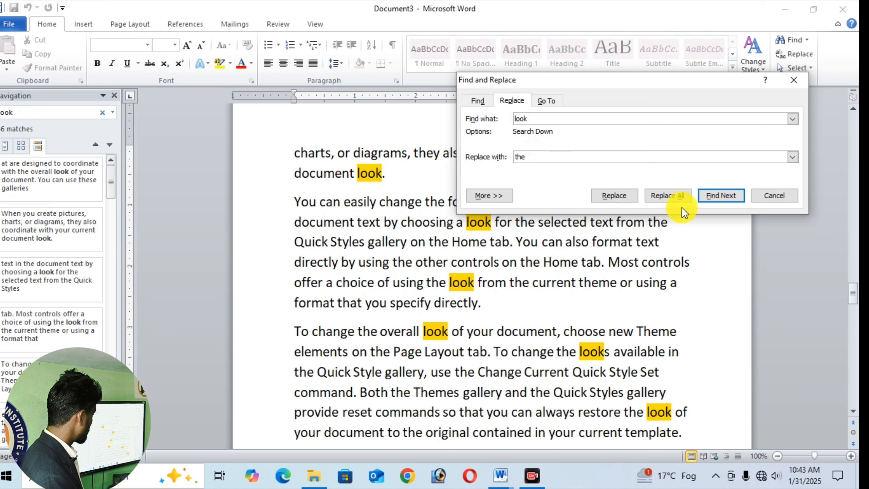
- Replace the next "look" with "the" and all remaining occurrences too, continuing the search from the document's beginning
{"action": "left_click", "coordinate": [715, 195]}
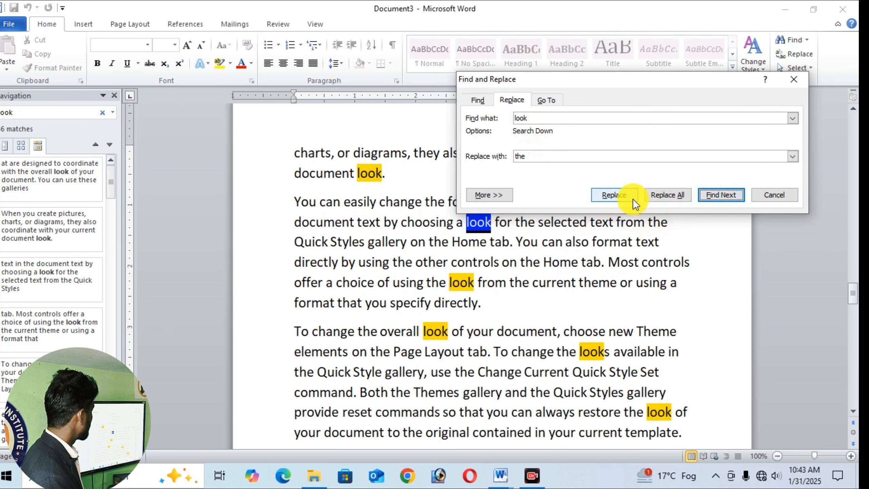
{"action": "left_click", "coordinate": [621, 197]}
{"action": "left_click", "coordinate": [665, 194]}
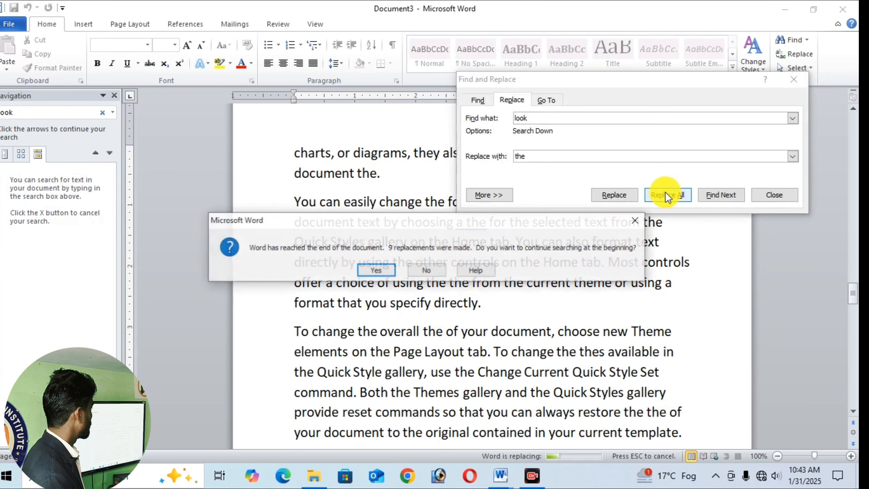
{"action": "left_click", "coordinate": [371, 269]}
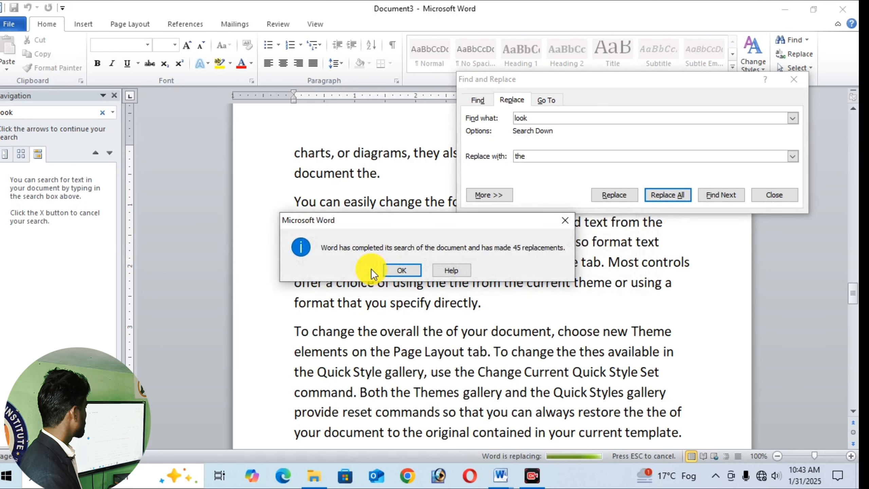
{"action": "left_click", "coordinate": [410, 274]}
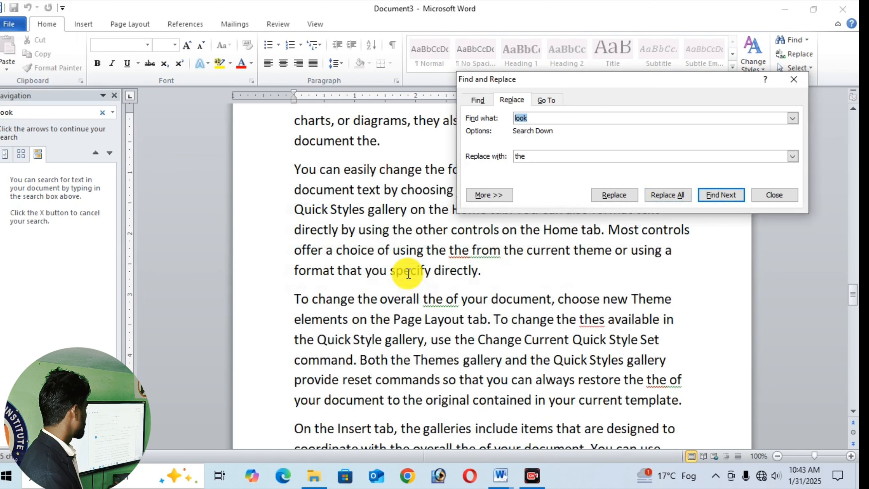